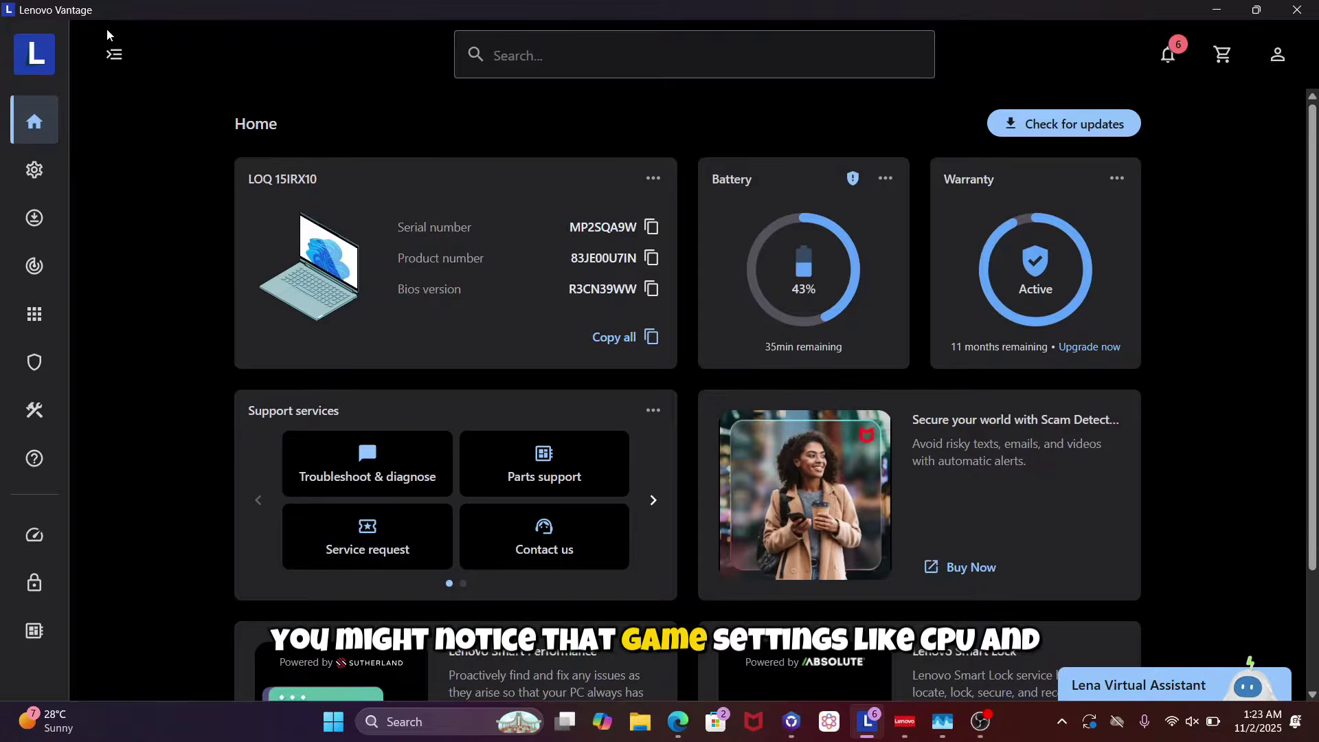
- Open the device settings and look through the Power page
left_click(109, 51)
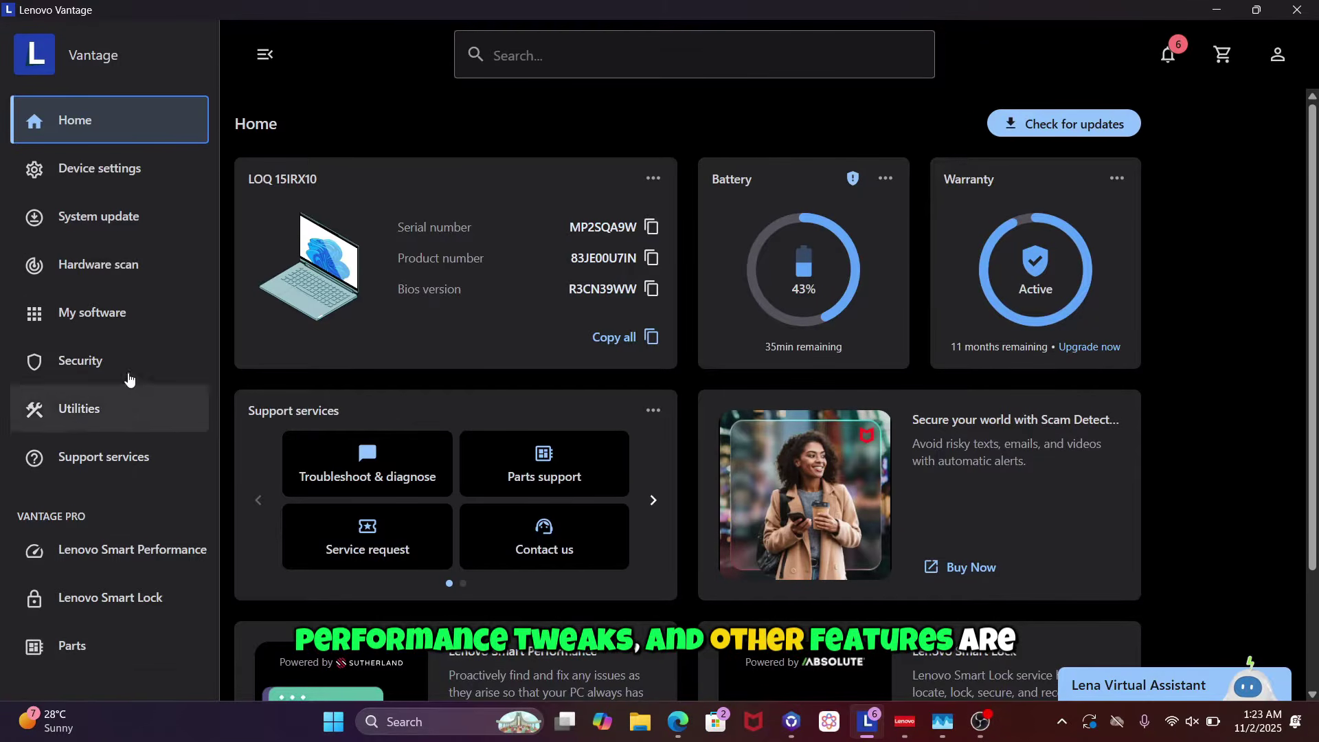
left_click(135, 176)
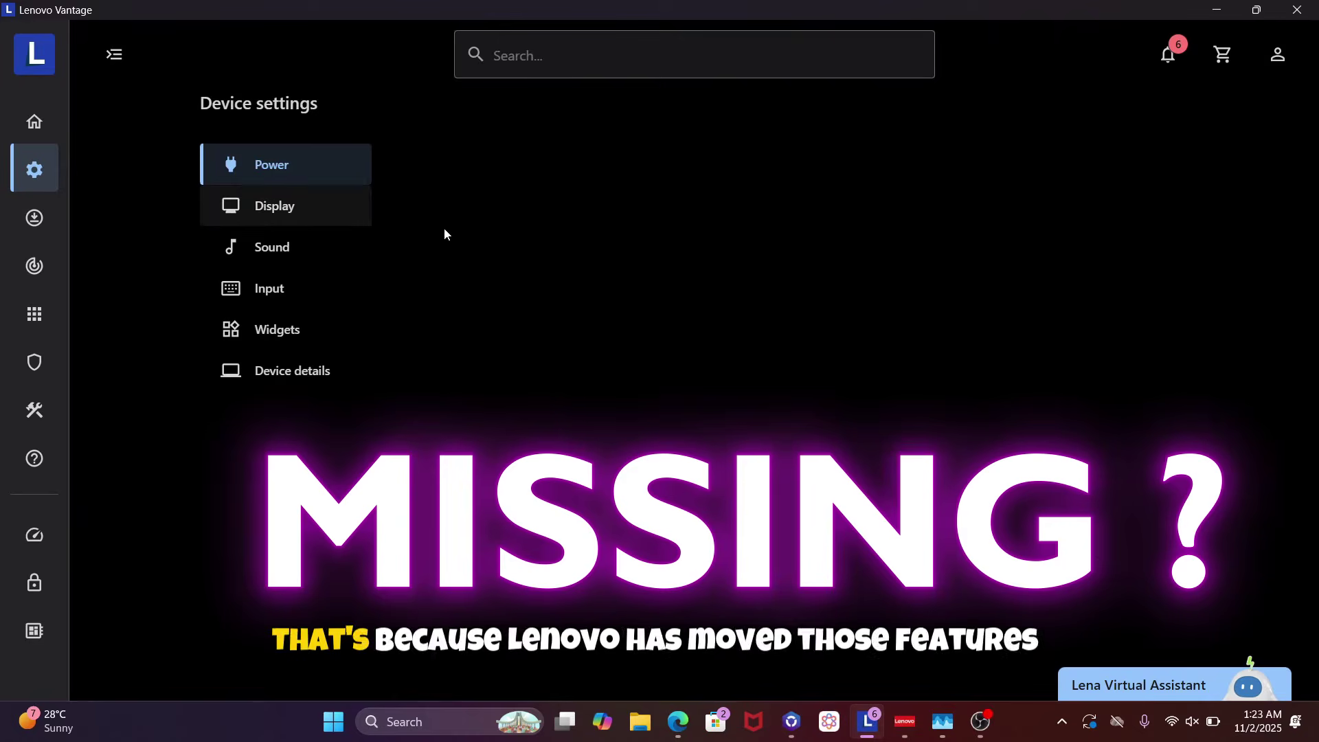
scroll(481, 220, "down", 3)
scroll(481, 220, "up", 3)
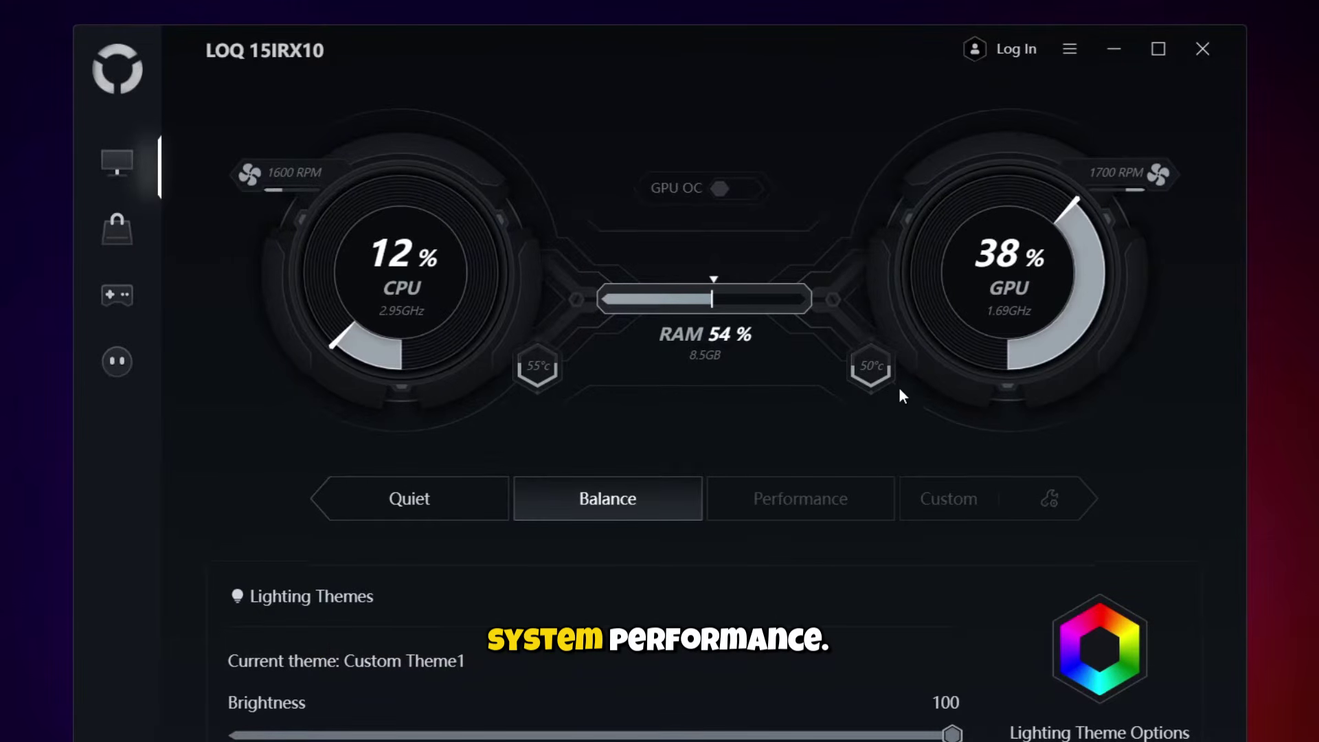
- In LegionSpace, try the Quiet mode and return to Balance, and lower the lighting brightness to about half before restoring it to 100
left_click(430, 505)
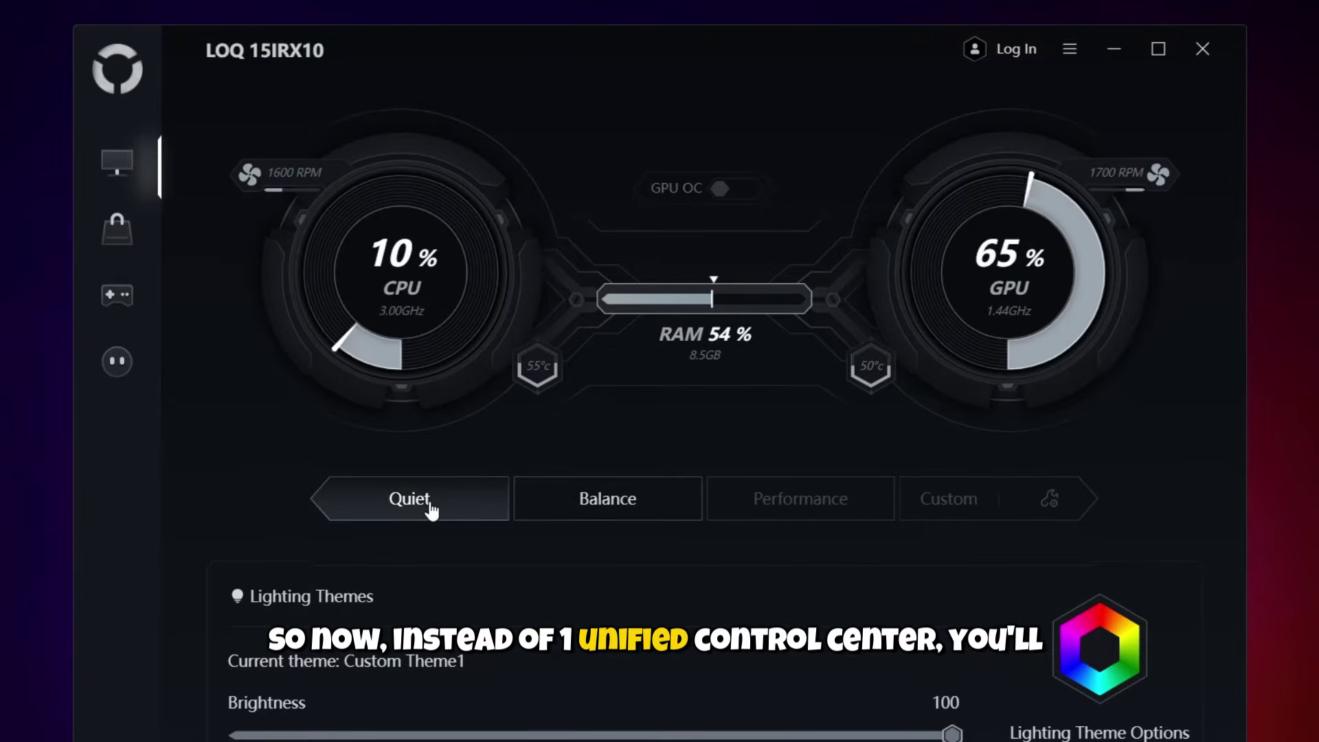
left_click(690, 507)
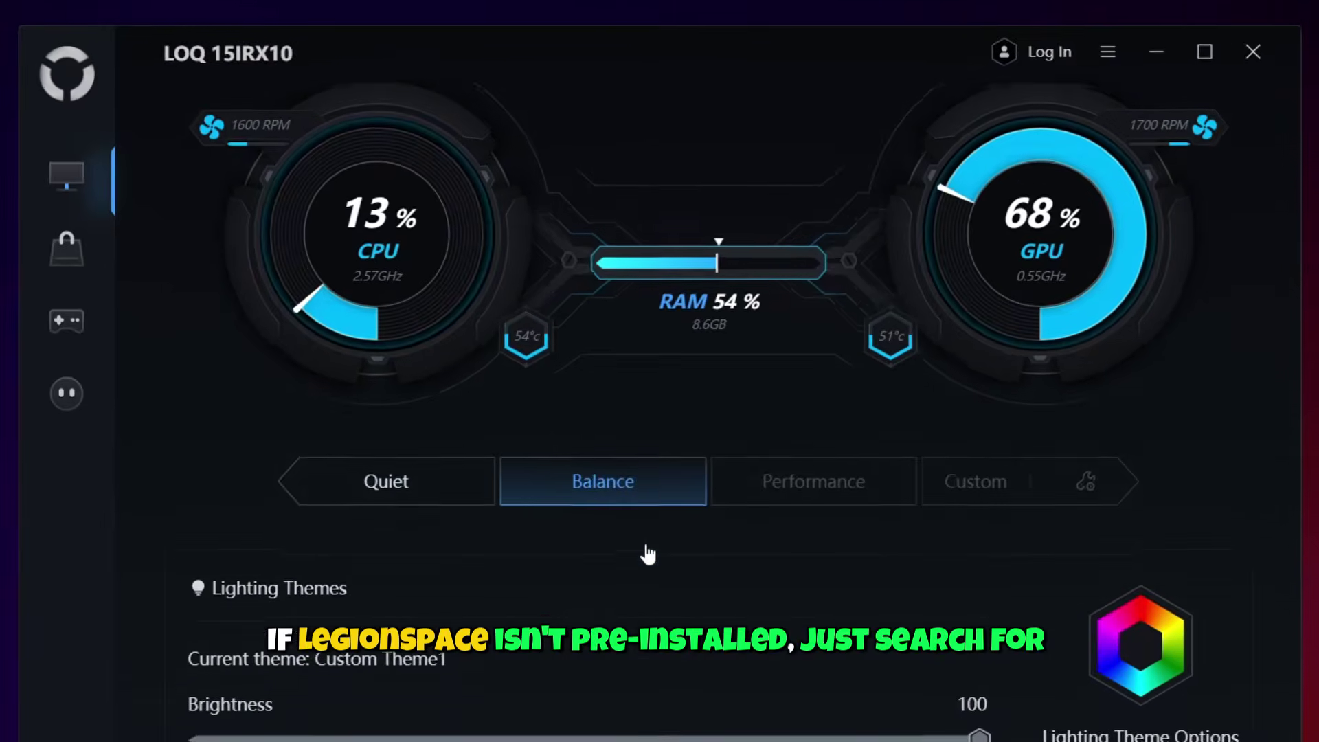
scroll(647, 550, "down", 3)
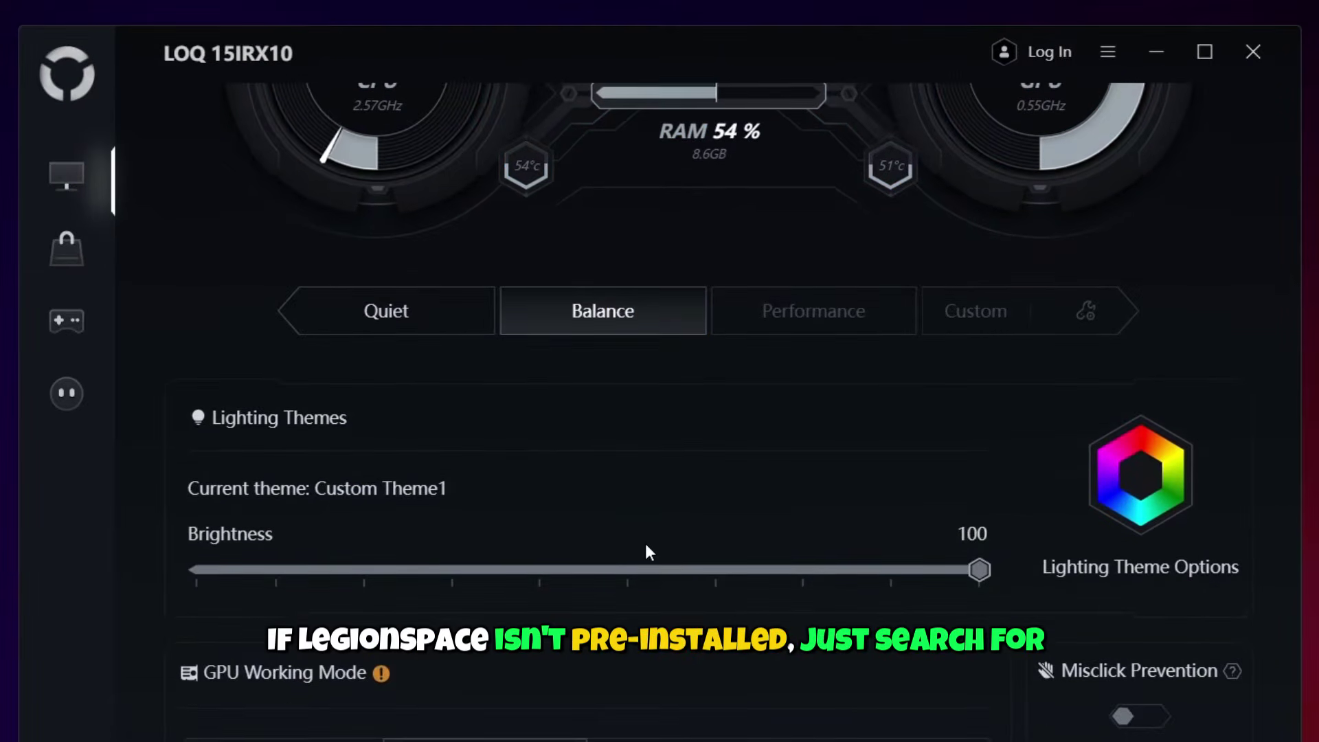
left_click(648, 549)
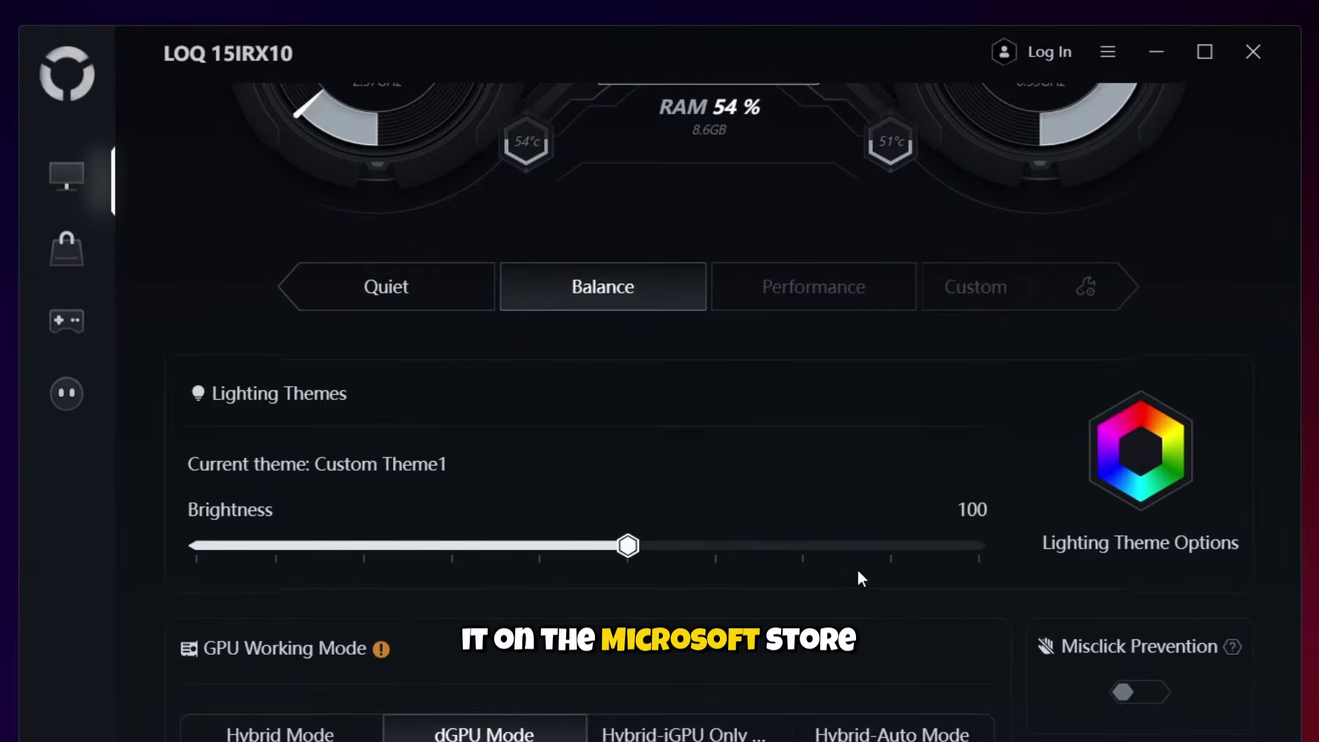
left_click_drag(892, 546, 978, 547)
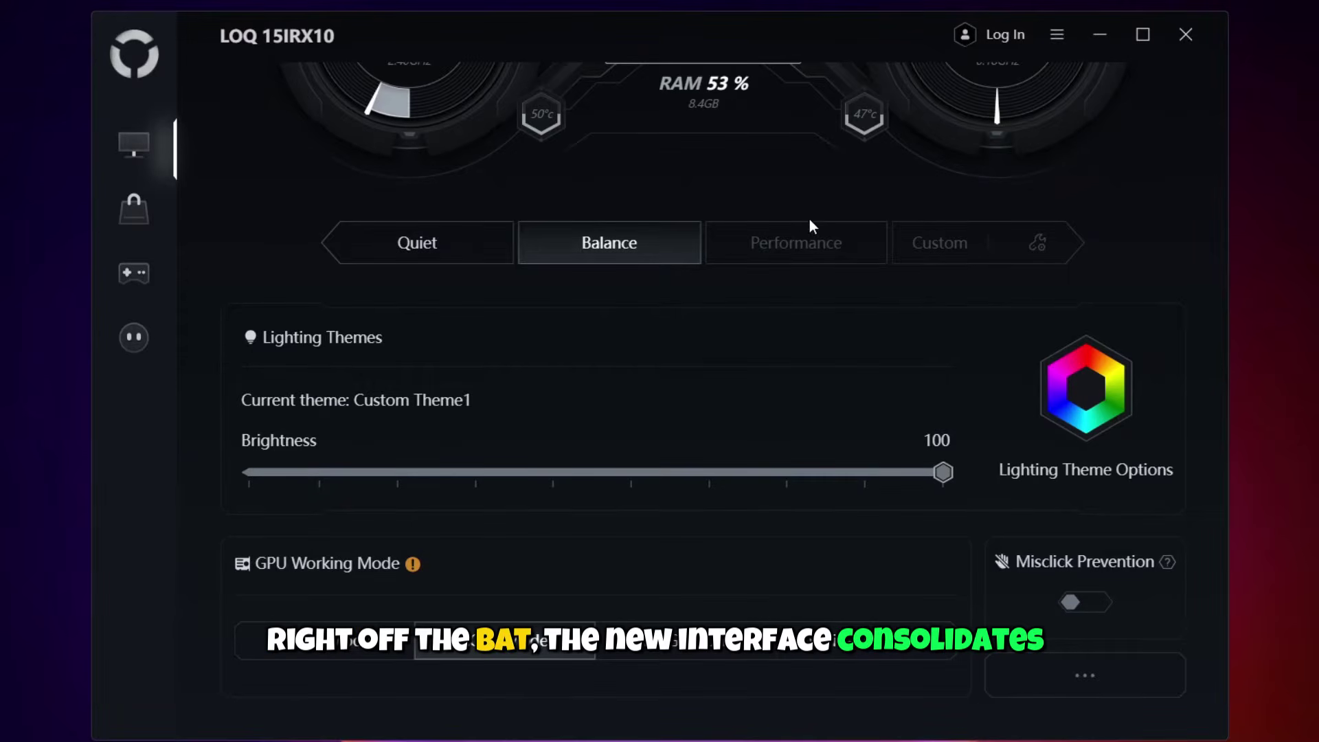
- Switch the performance mode to Quiet and back to Balance
scroll(802, 232, "up", 3)
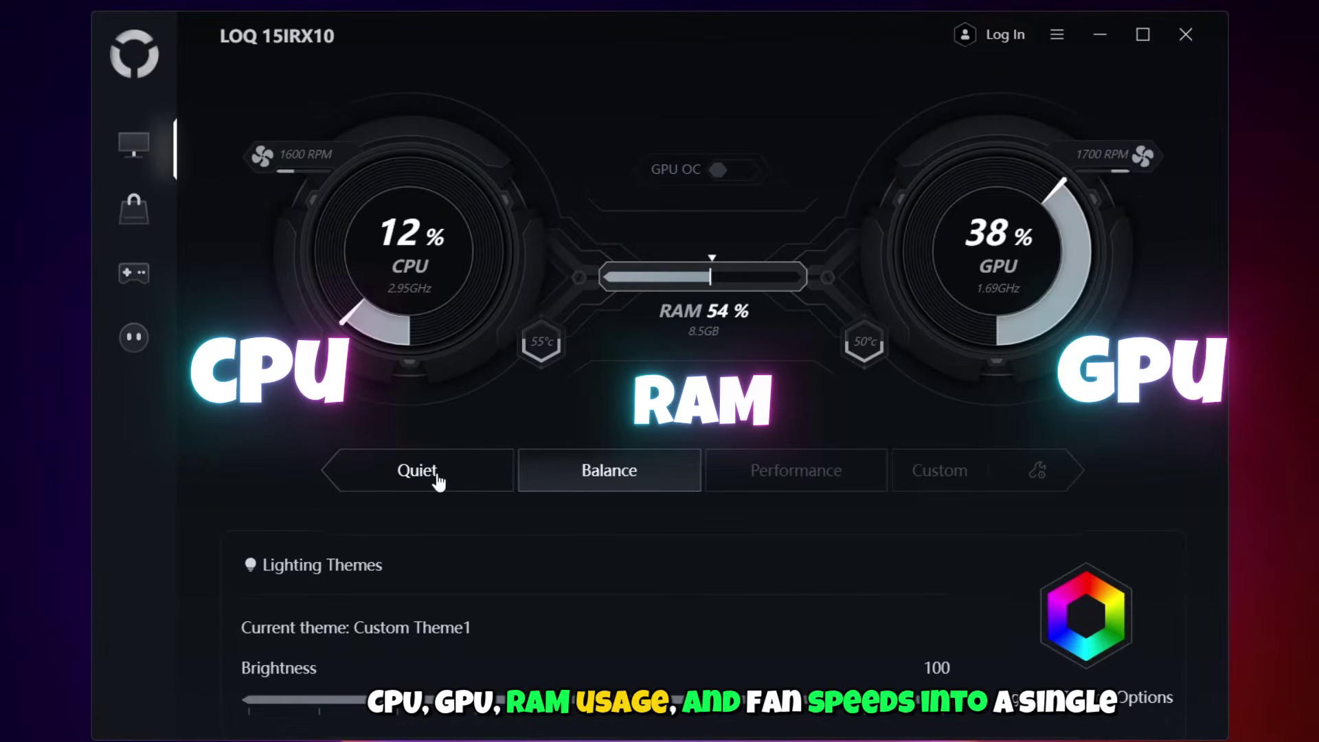
left_click(437, 478)
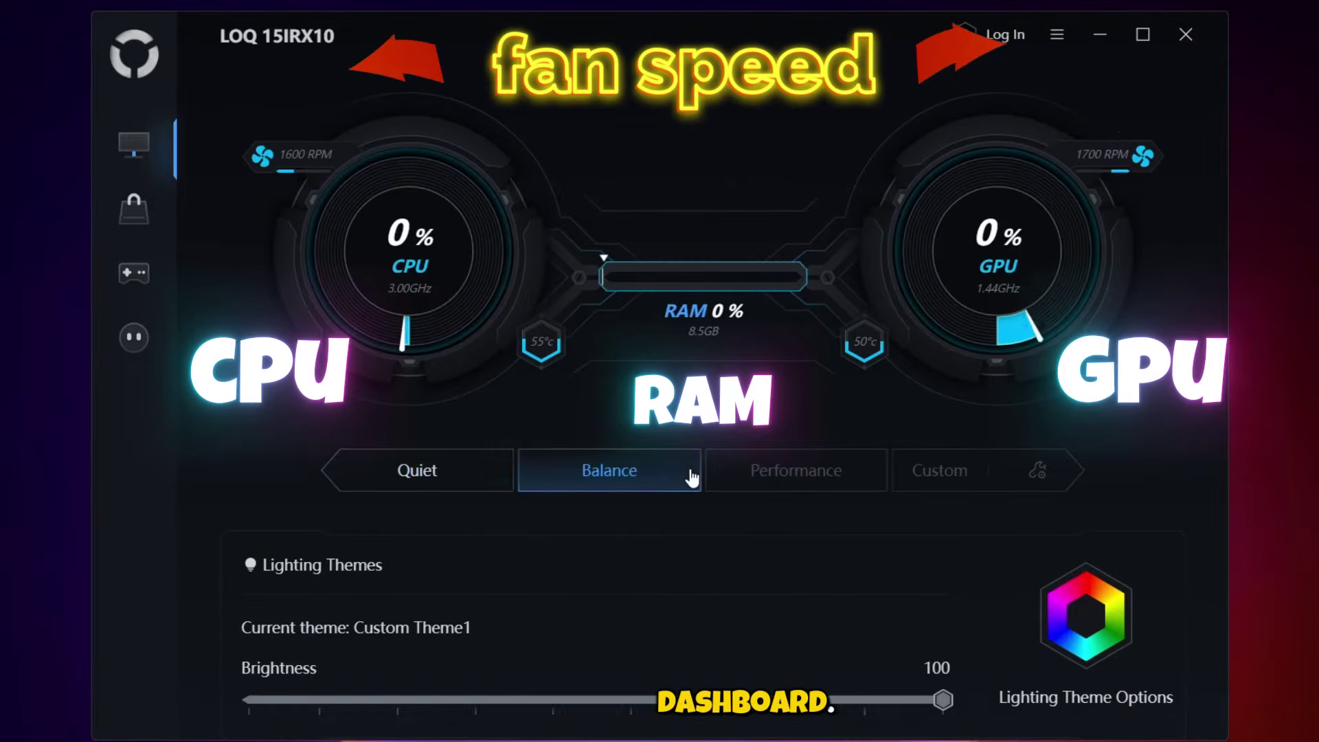
left_click(692, 478)
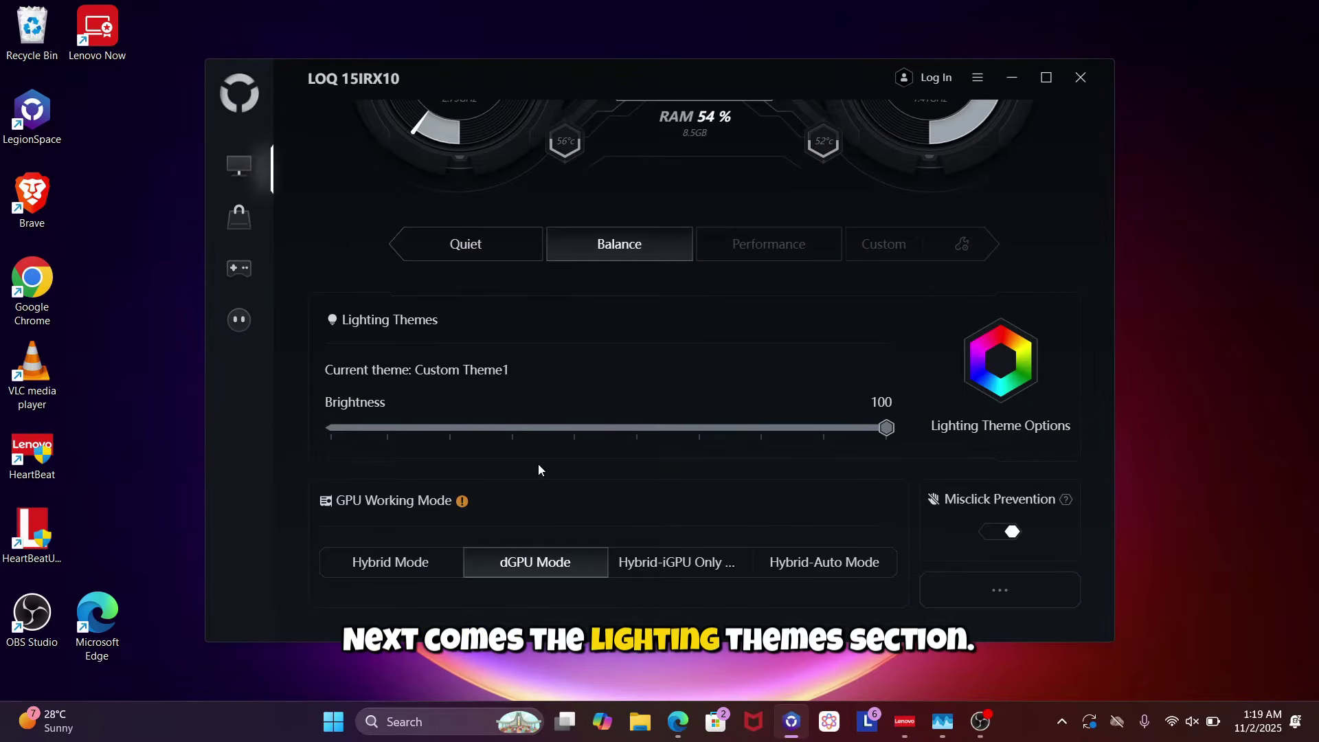
- Open the keyboard lighting theme options and apply Color Wave, Breath, Audio Ripple, Horse Race Lamp, Always and finally Custom Theme1 in turn
left_click(991, 373)
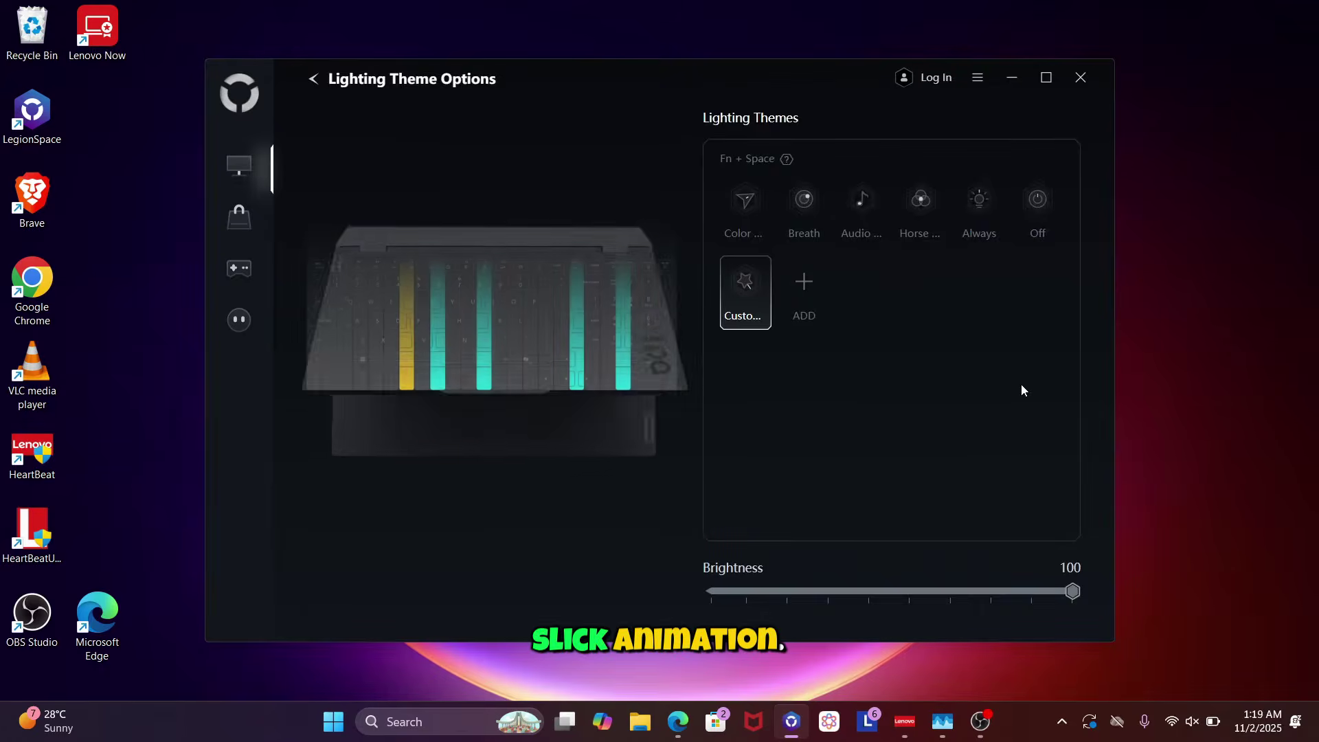
left_click(748, 206)
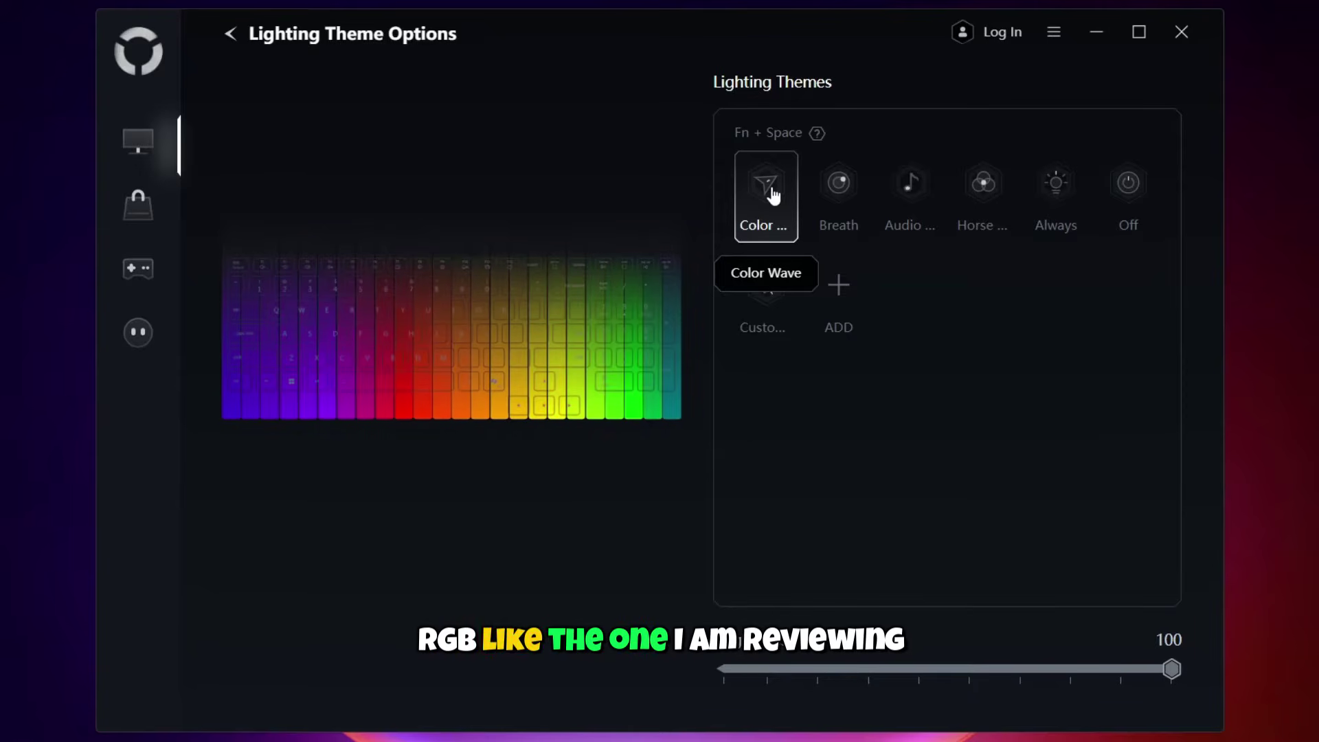
left_click(857, 221)
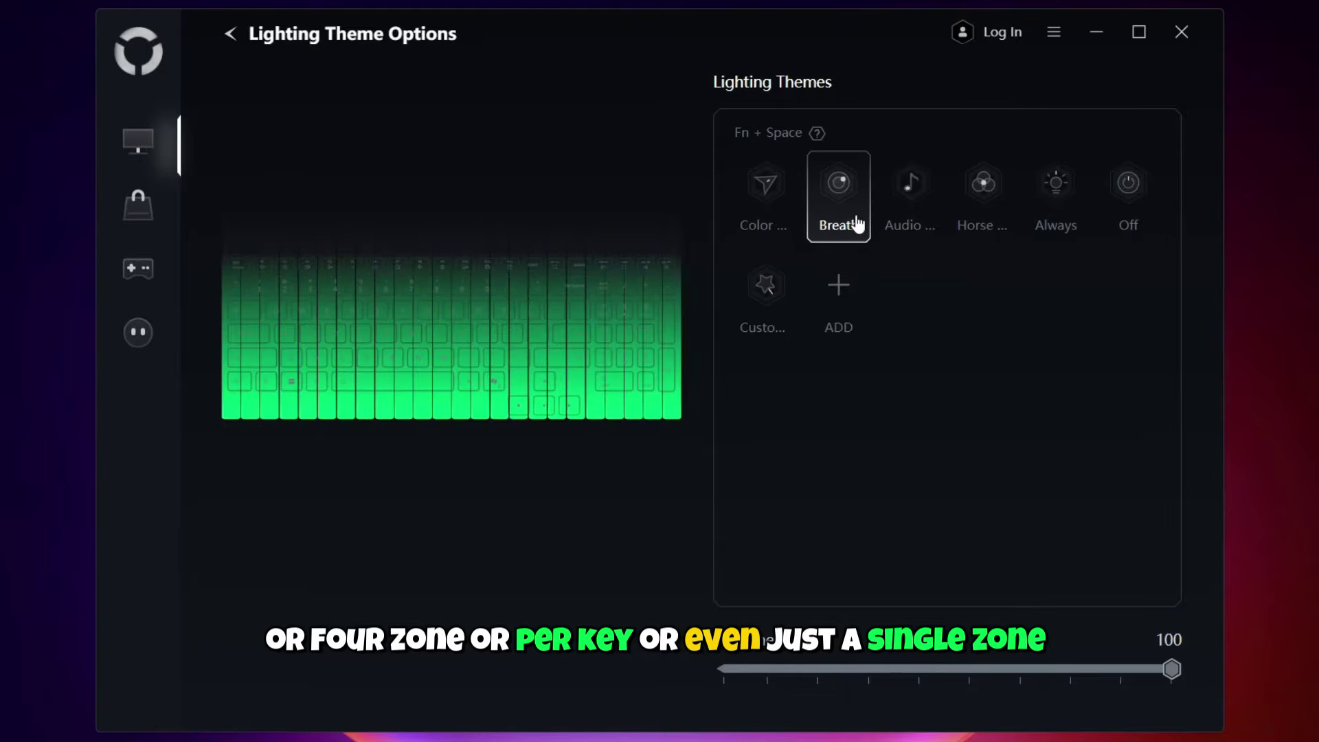
left_click(938, 241)
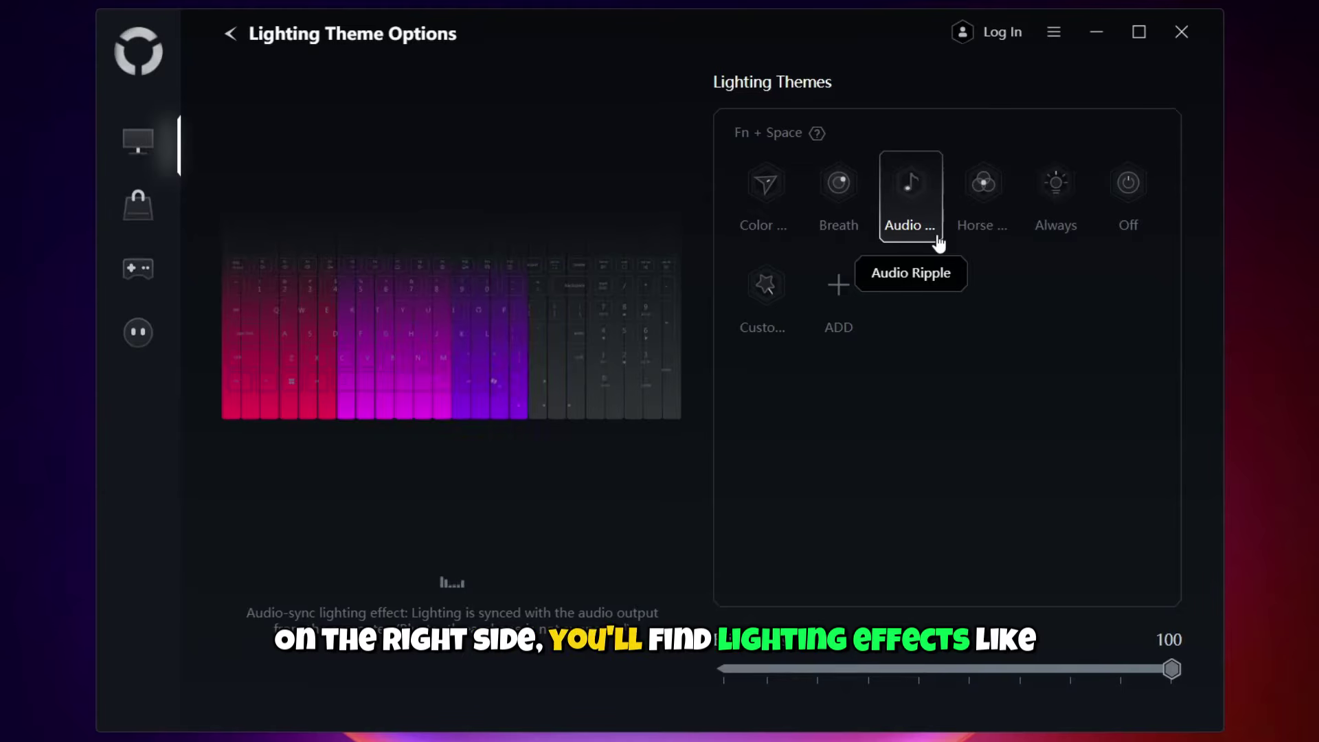
left_click(992, 247)
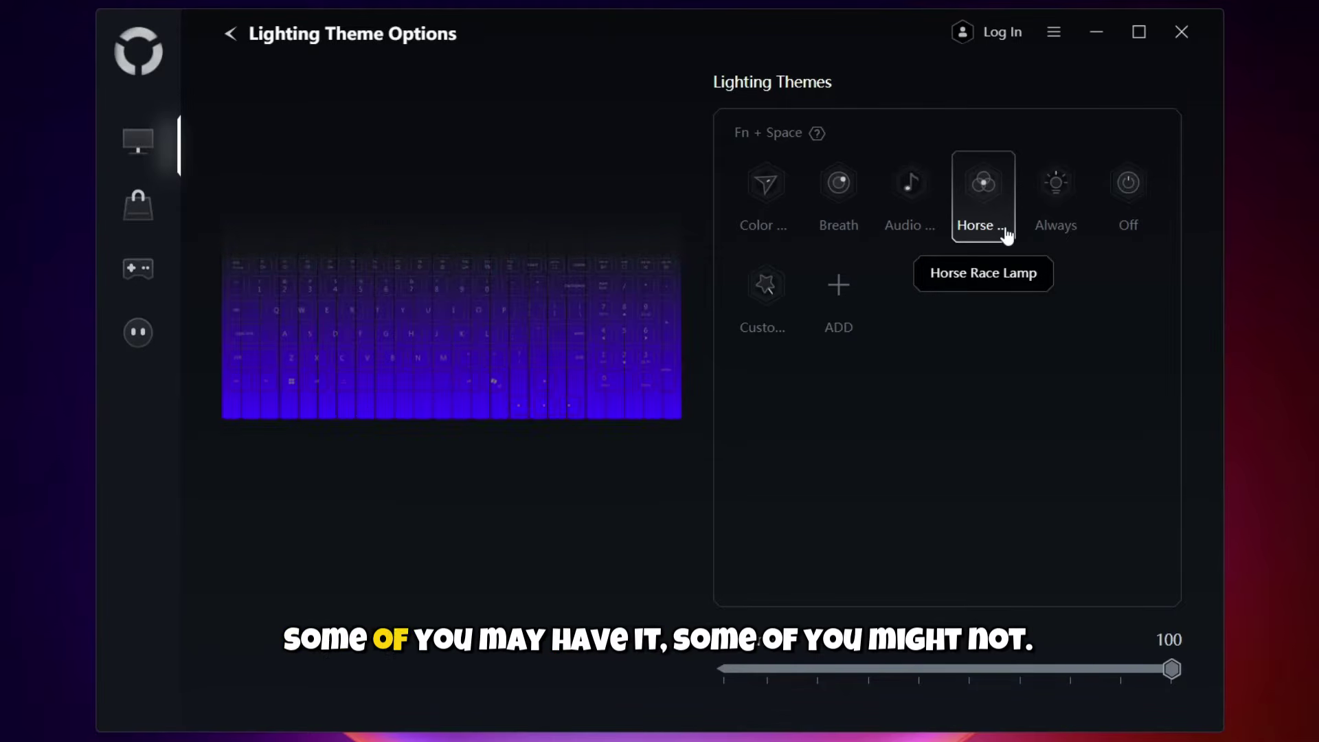
left_click(1057, 237)
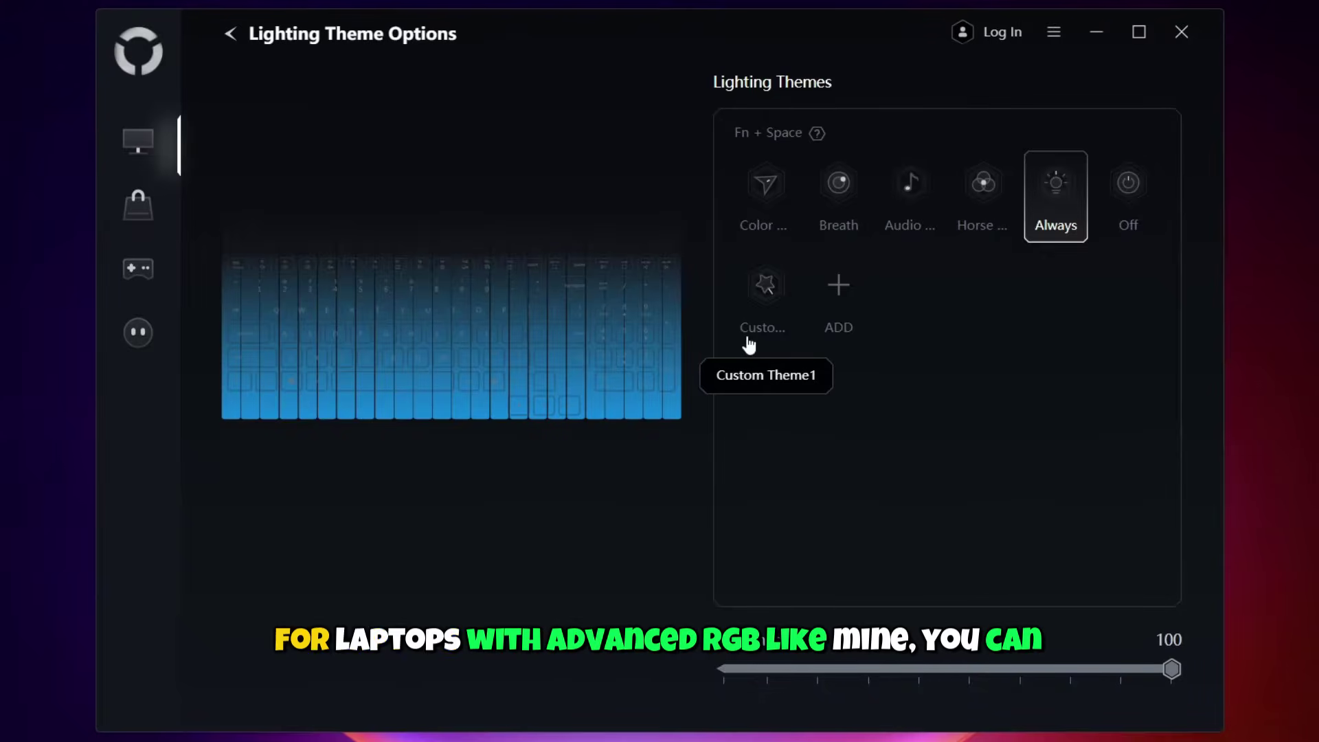
left_click(747, 340)
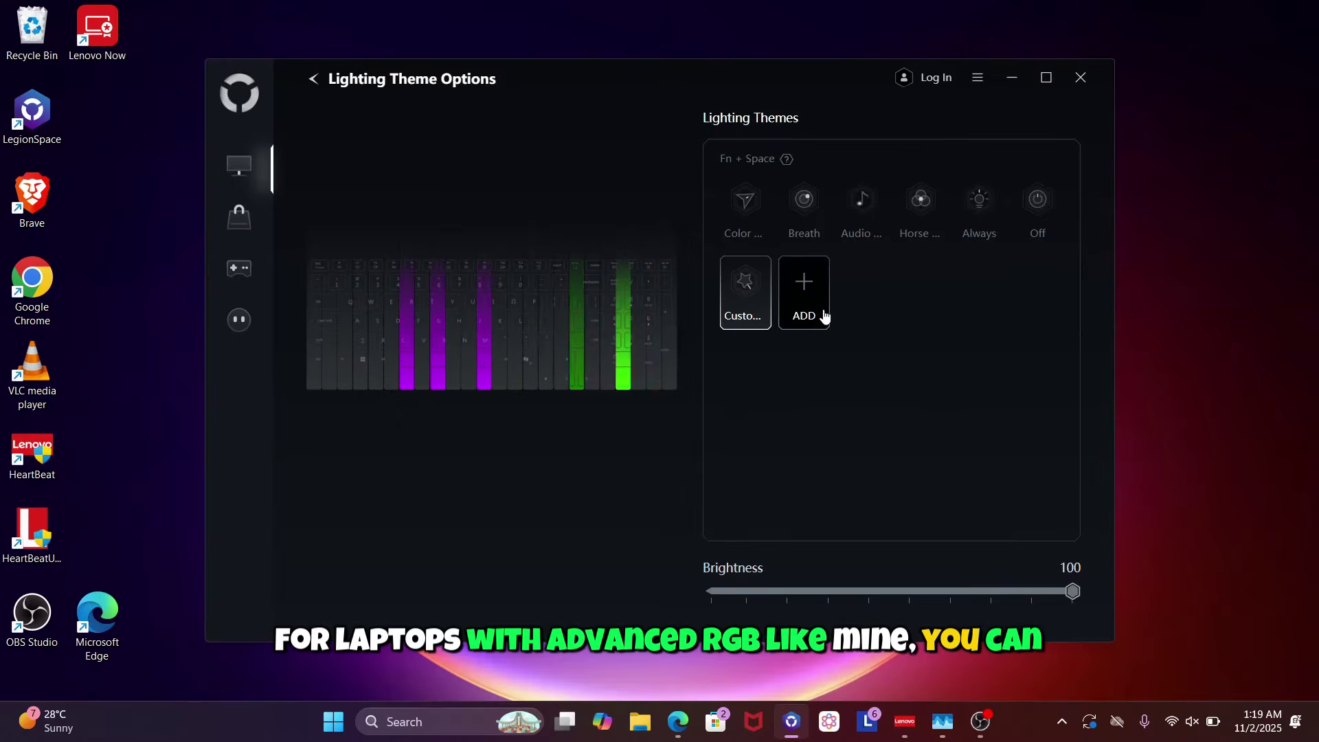
- Add a new custom lighting theme and select eight separate keyboard columns for Lighting zone 1
left_click(838, 285)
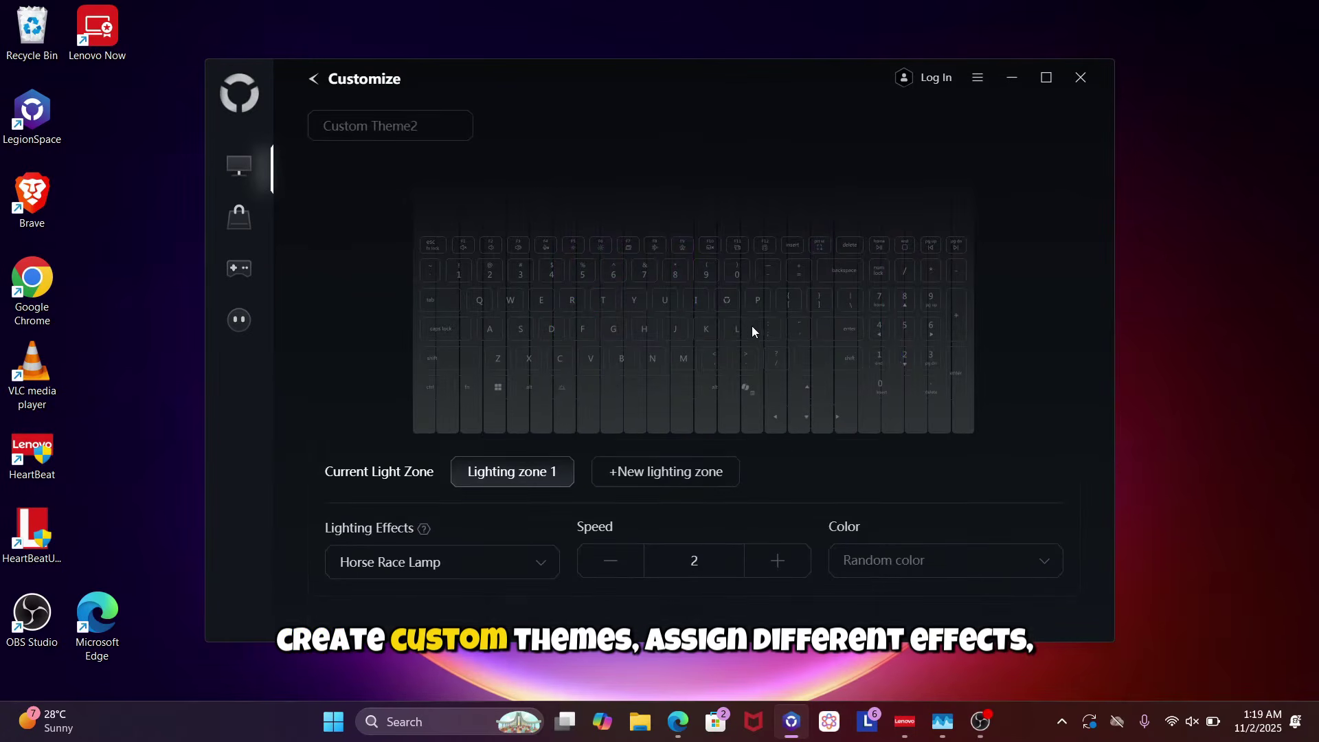
left_click(503, 371)
left_click(534, 374)
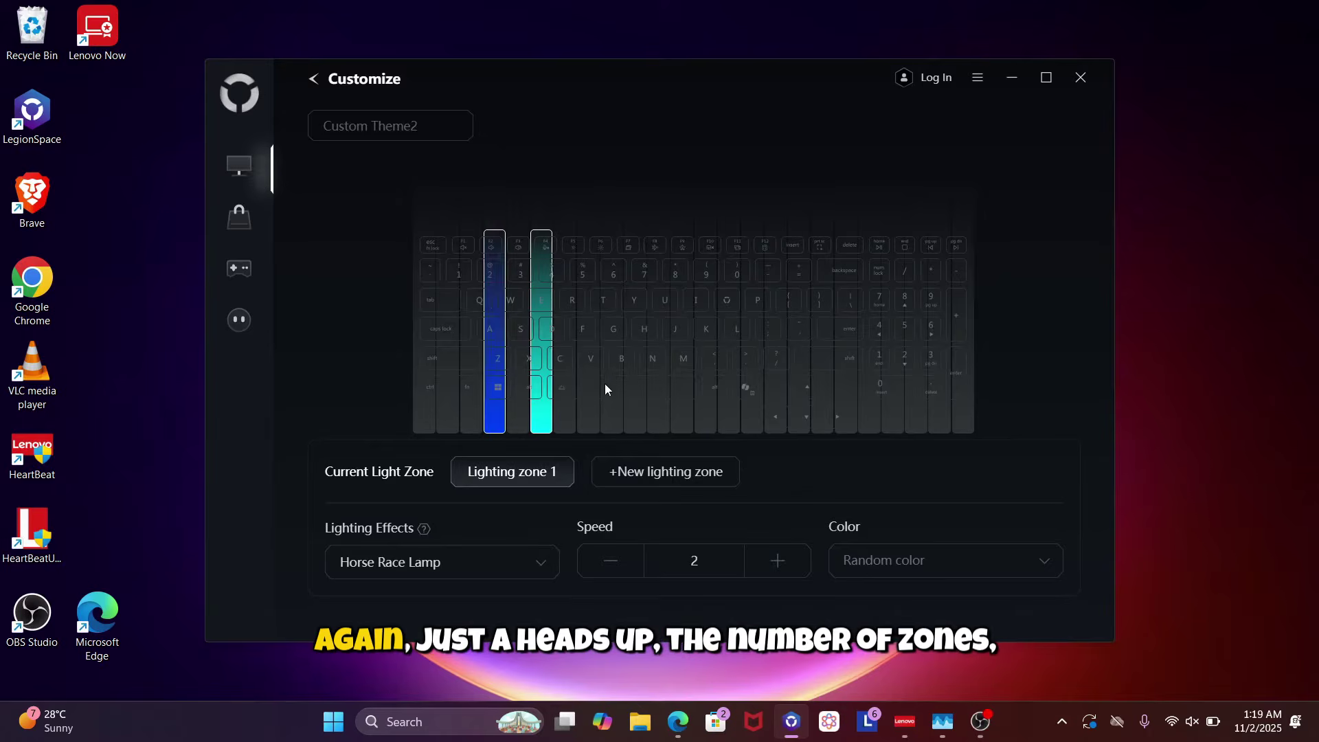
left_click(612, 386)
left_click(664, 391)
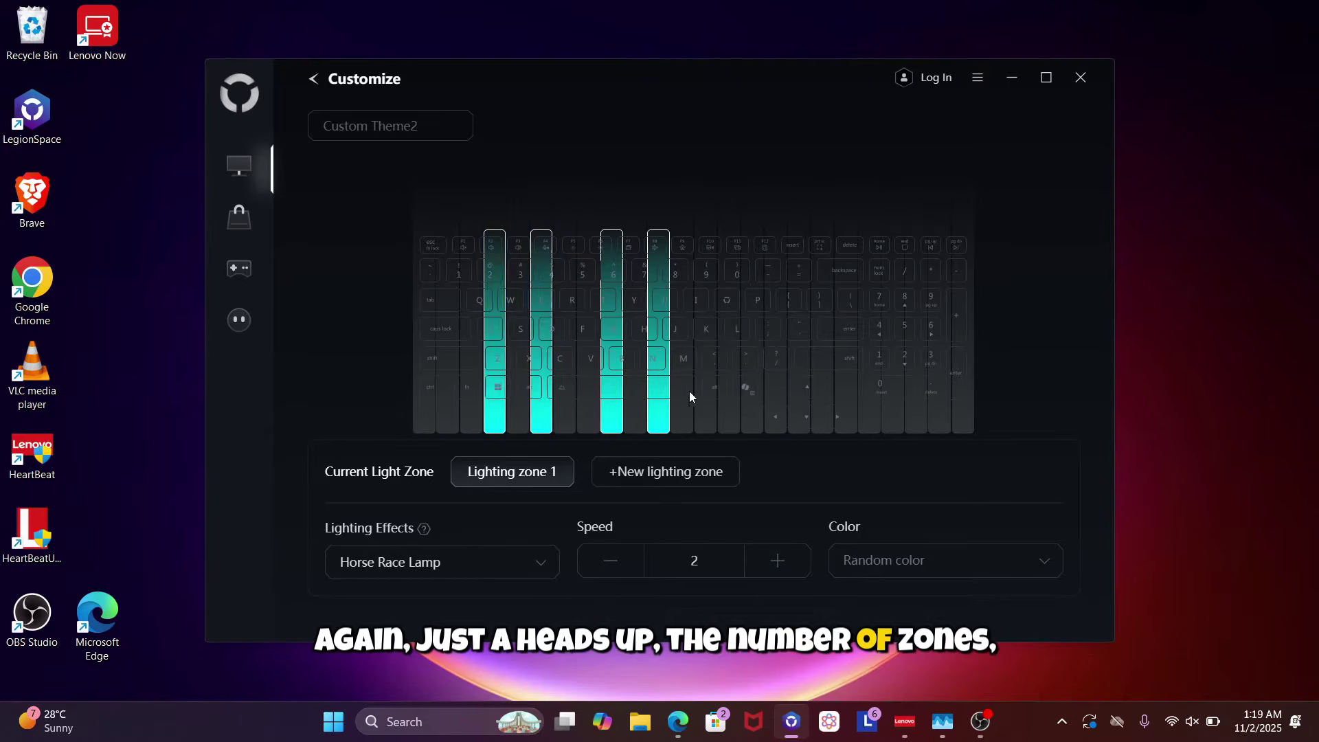
left_click(707, 397)
left_click(761, 399)
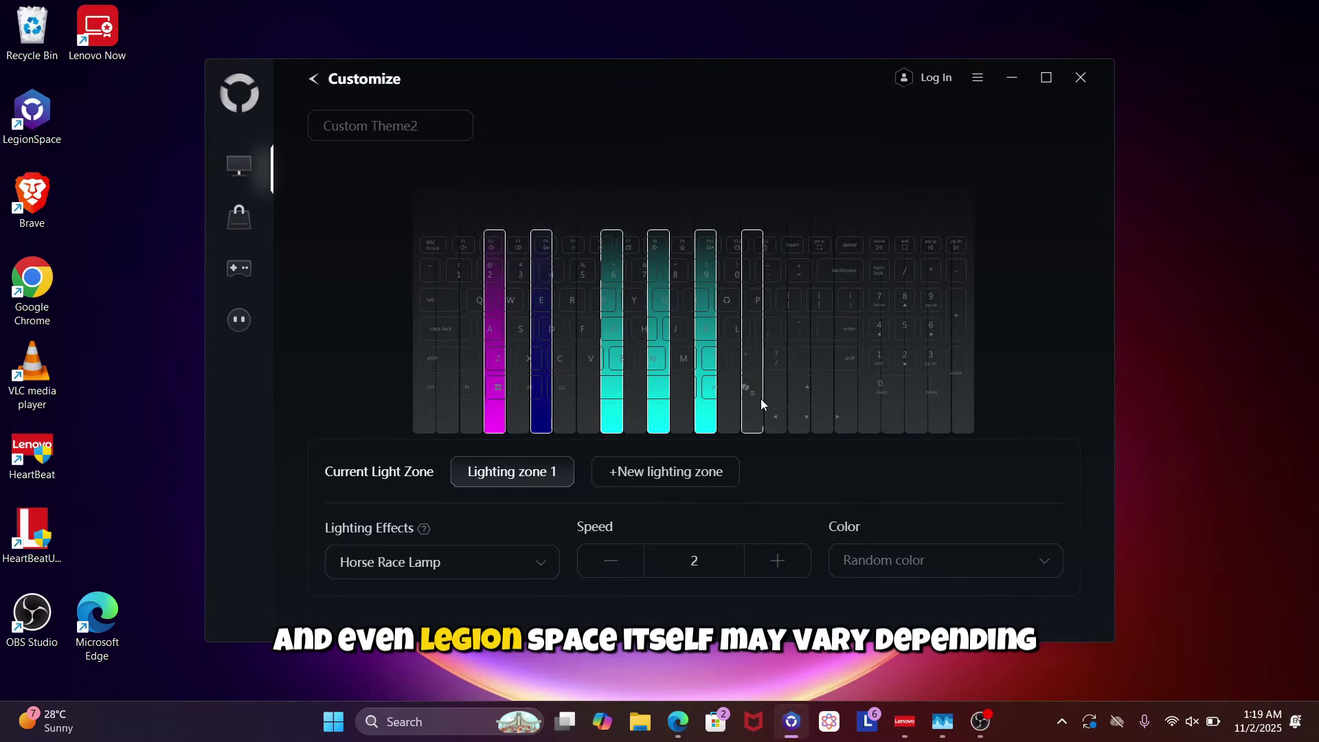
left_click(839, 397)
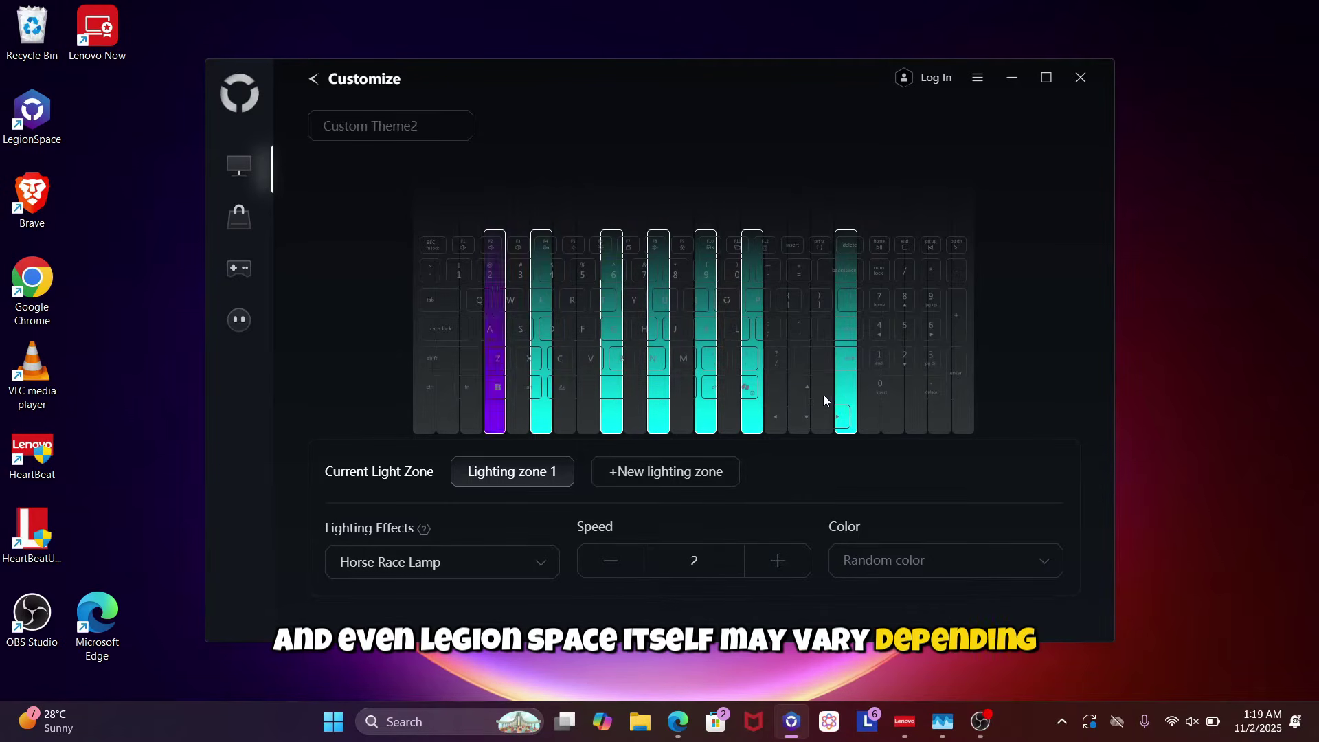
left_click(797, 378)
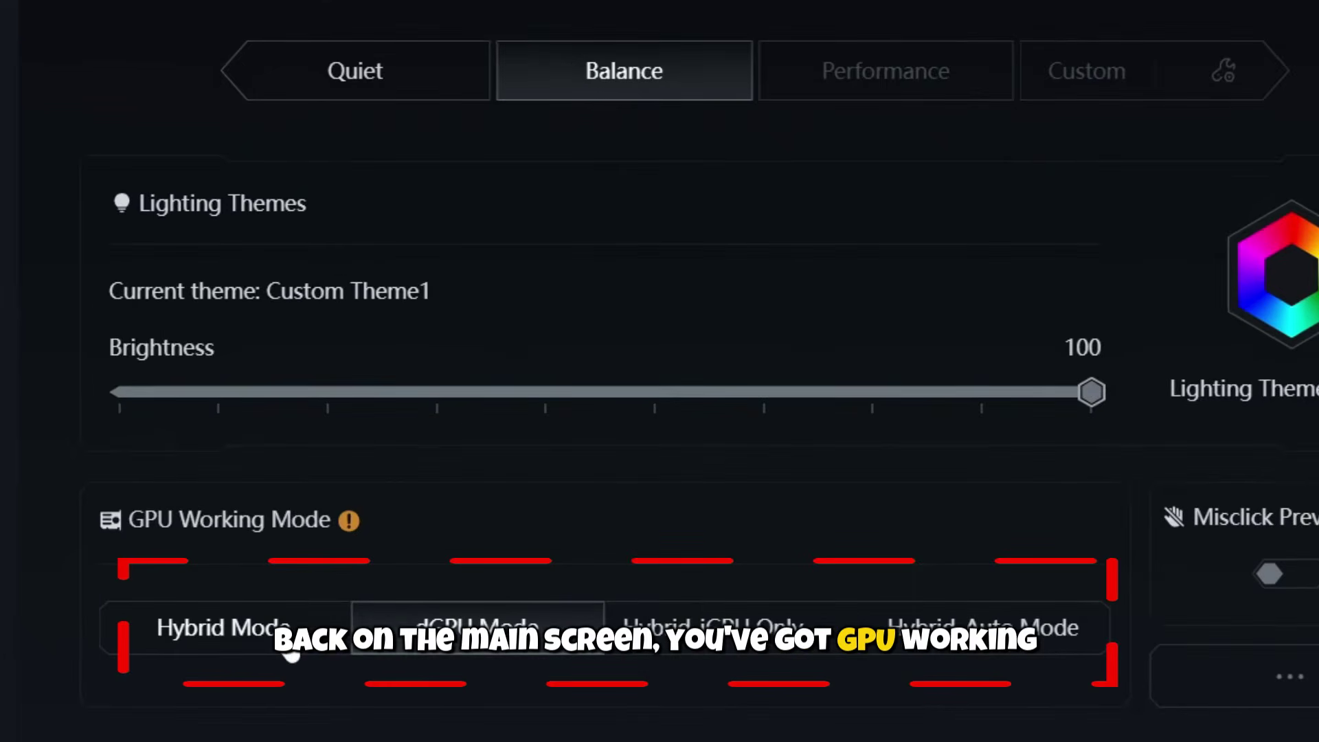
- Set the GPU working mode to dGPU Mode and enable Misclick Prevention
left_click(424, 570)
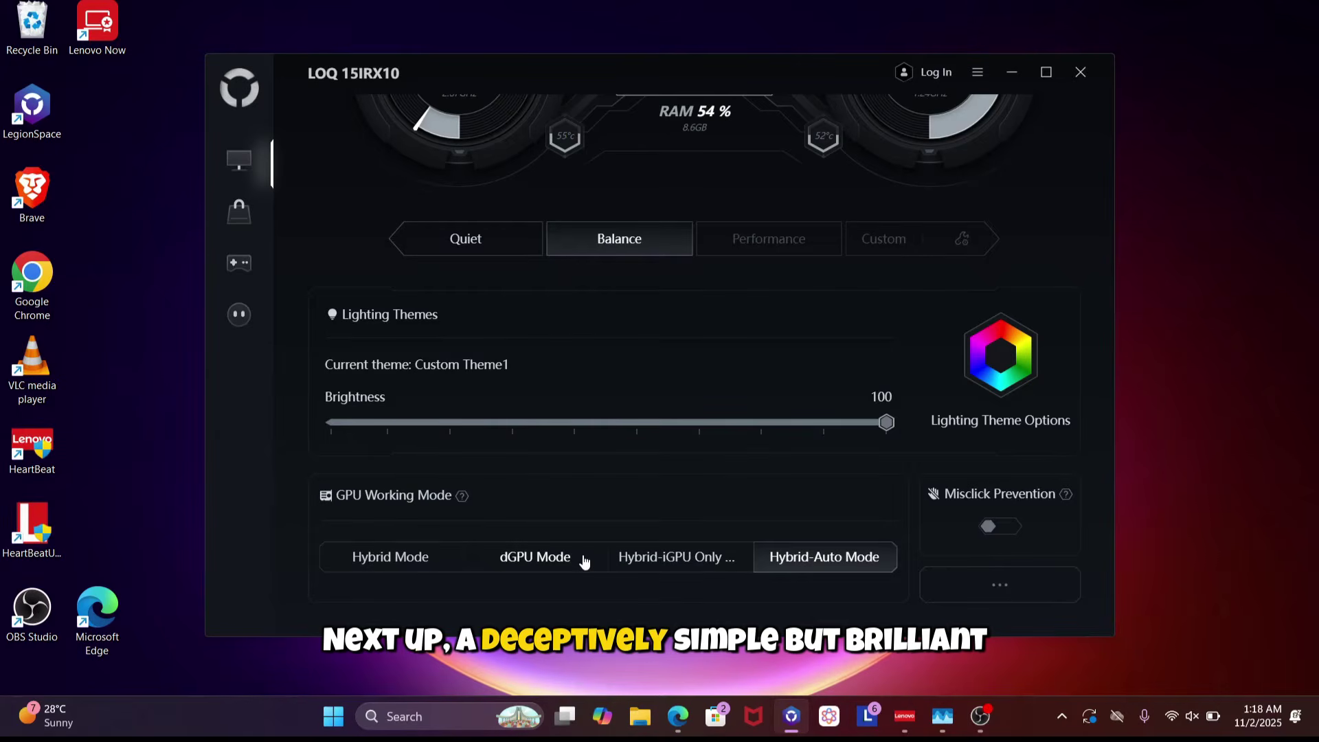
left_click(583, 560)
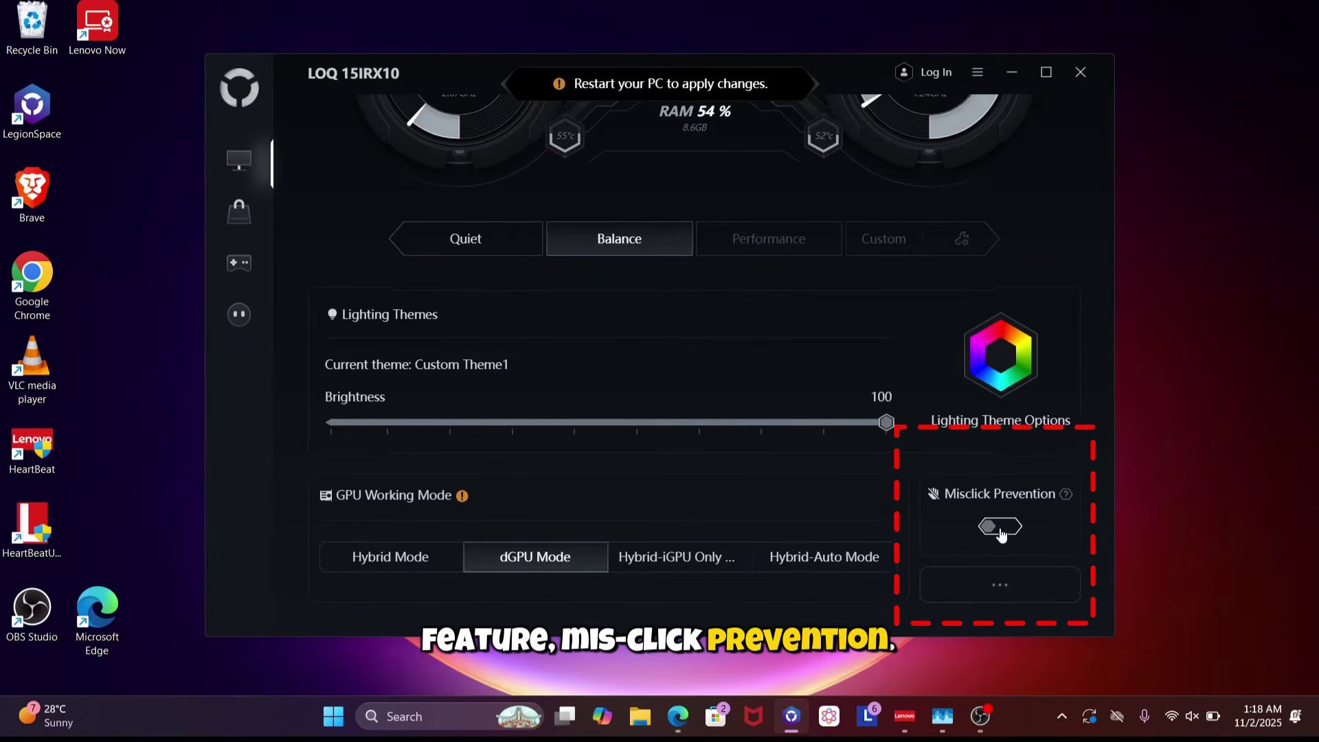
mouse_move(1065, 495)
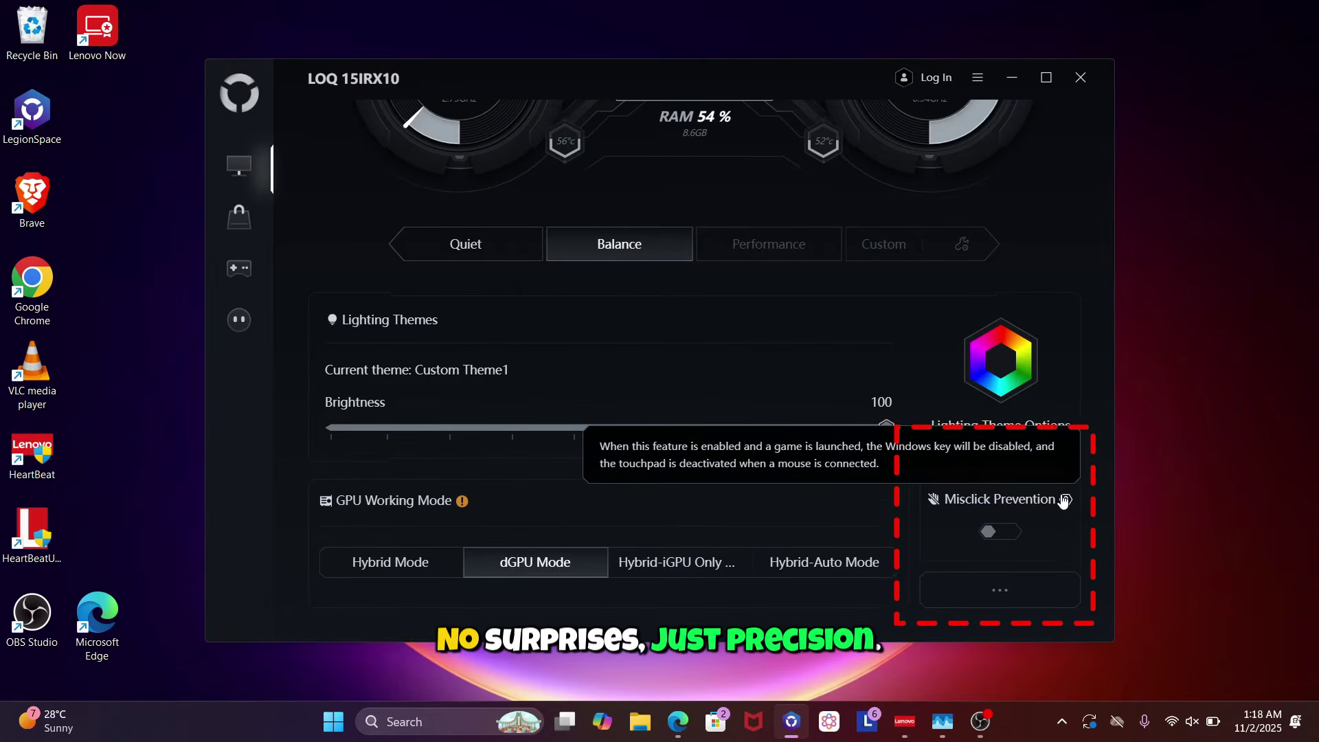
left_click(1007, 532)
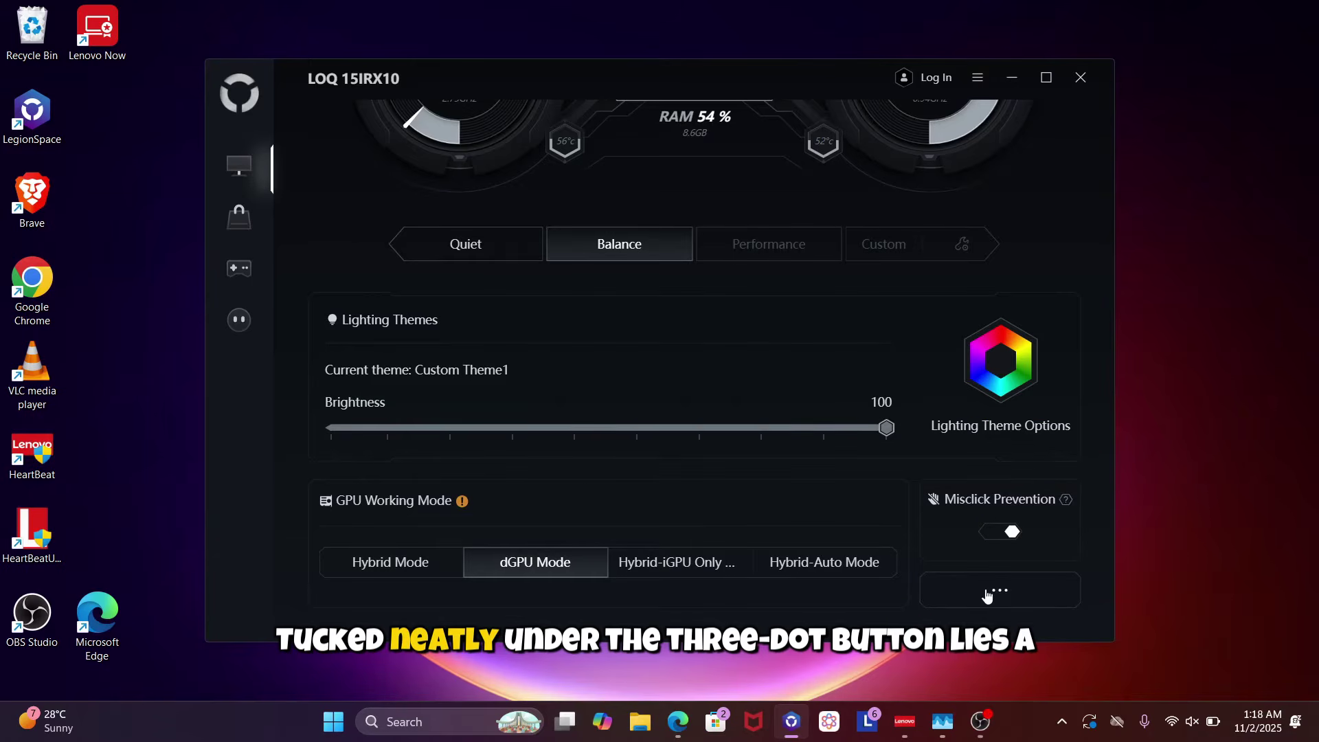
- Open the display settings, try the dot, plus and gapped-cross Aim Assist crosshairs, and settle on the chevron shape in magenta
left_click(987, 593)
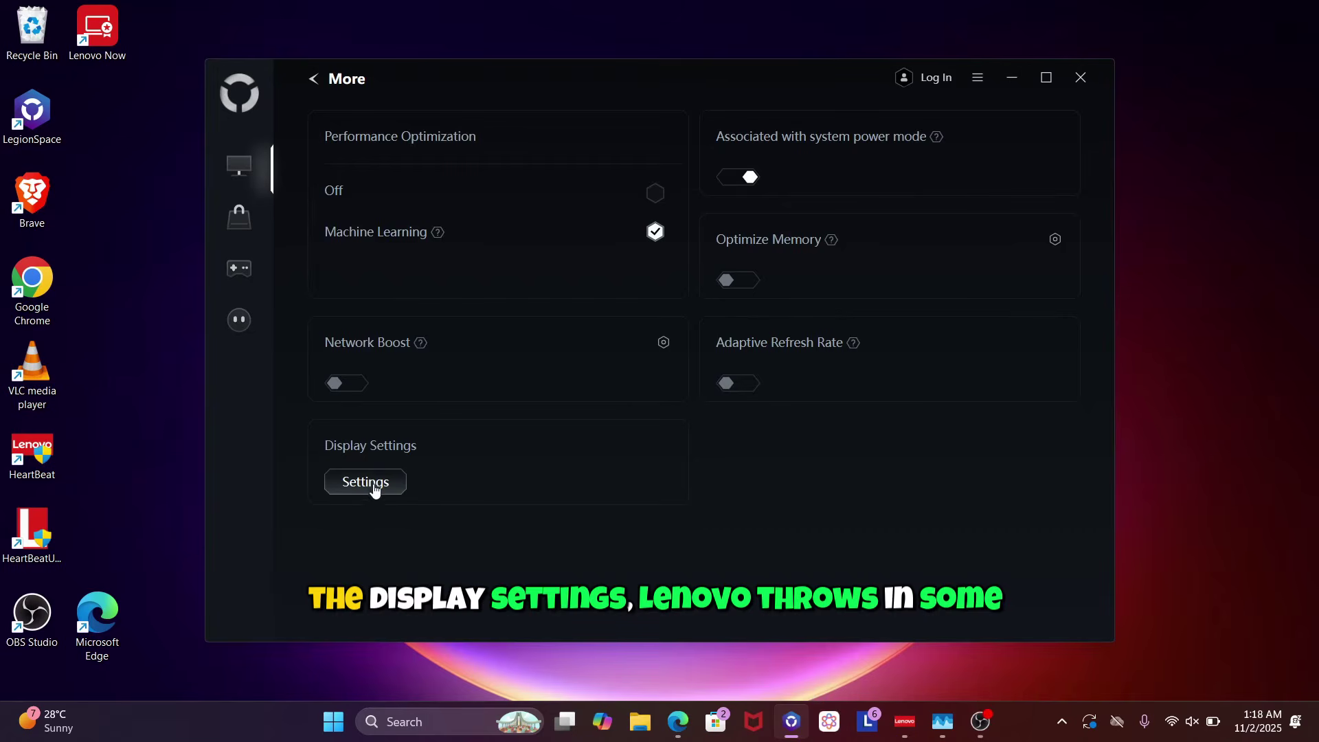
left_click(371, 484)
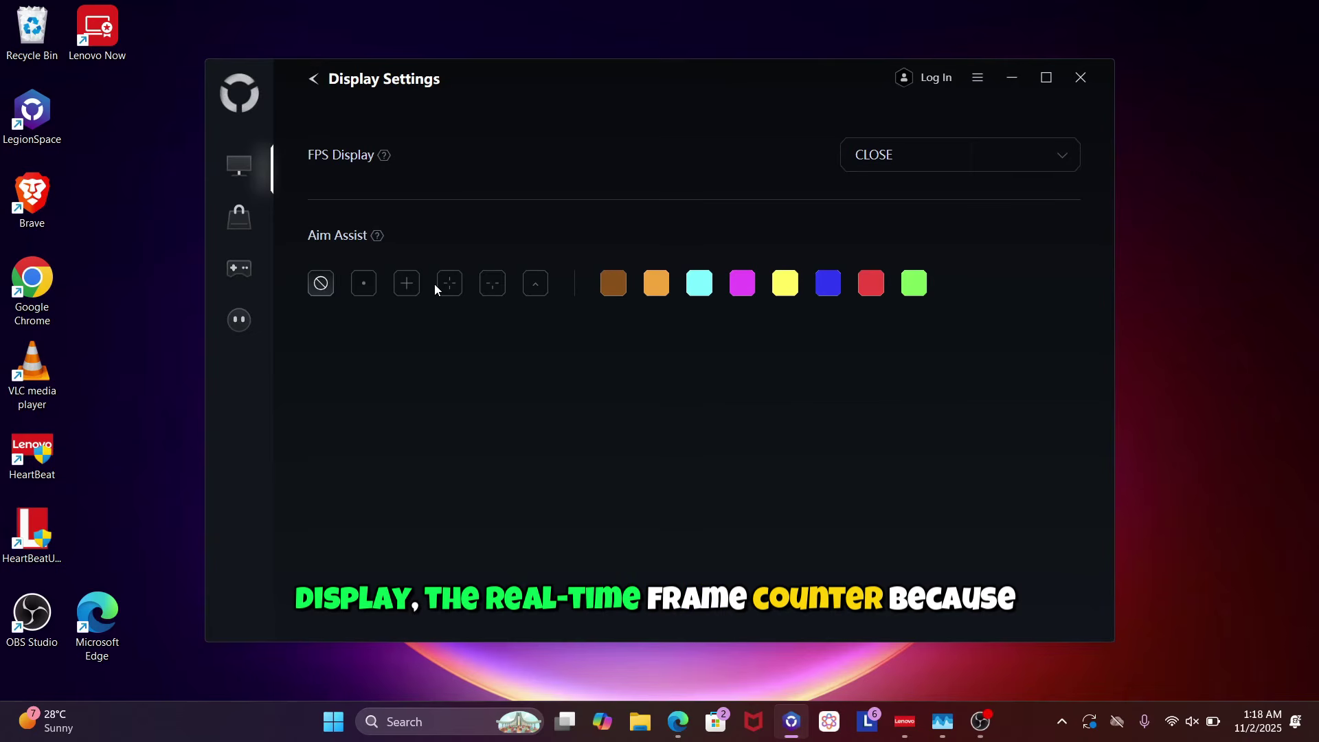
left_click(365, 285)
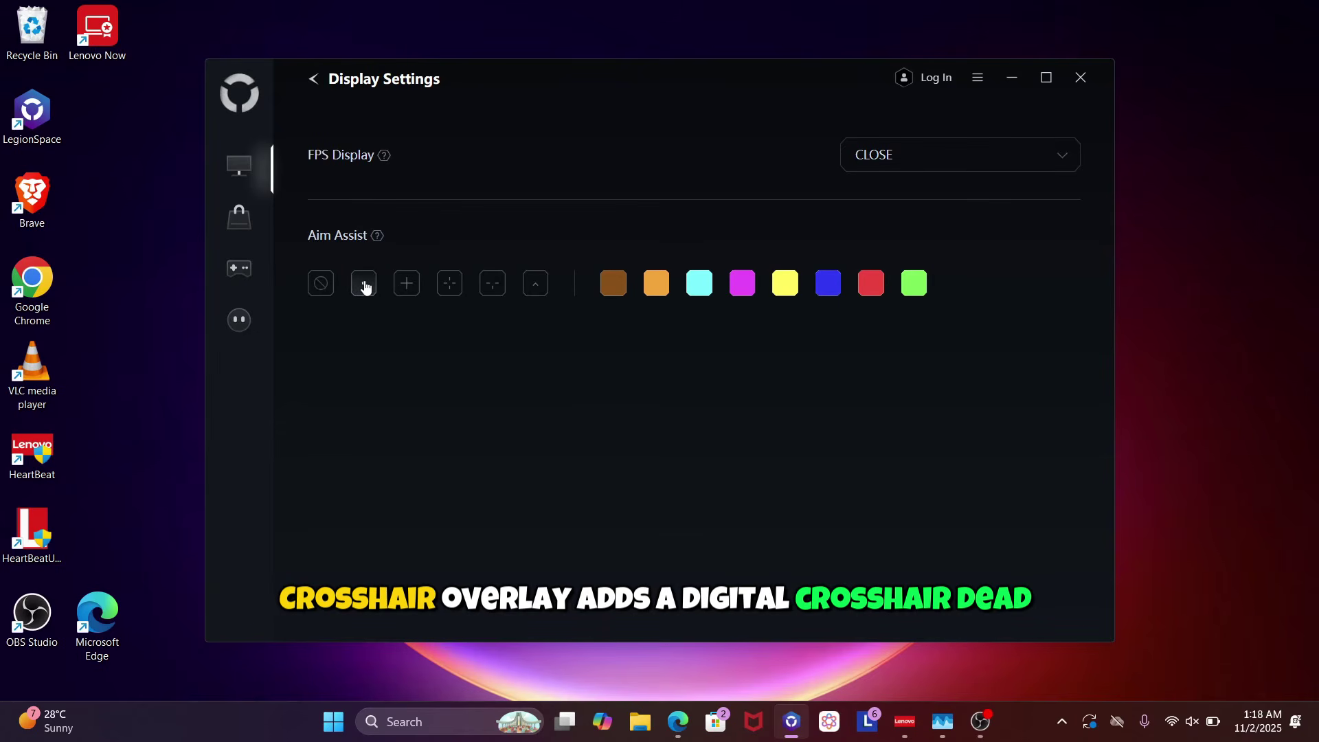
left_click(404, 297)
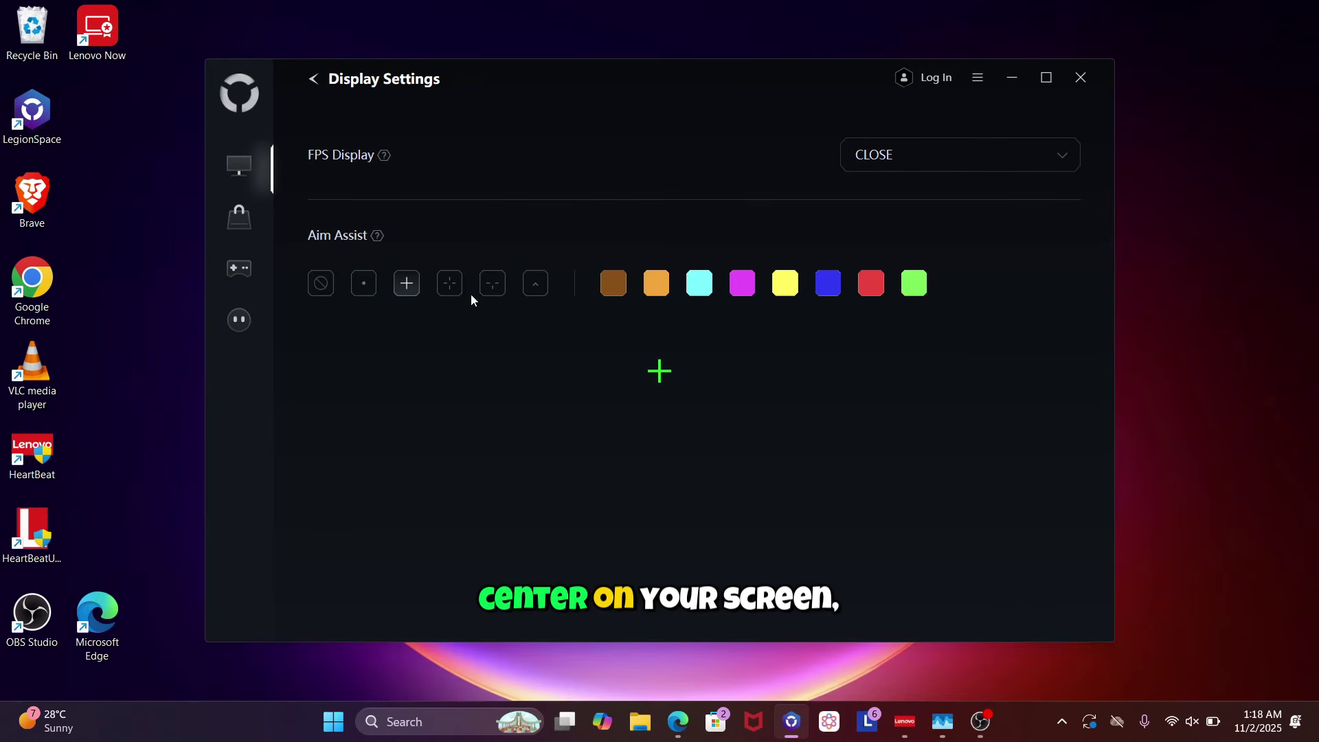
left_click(447, 292)
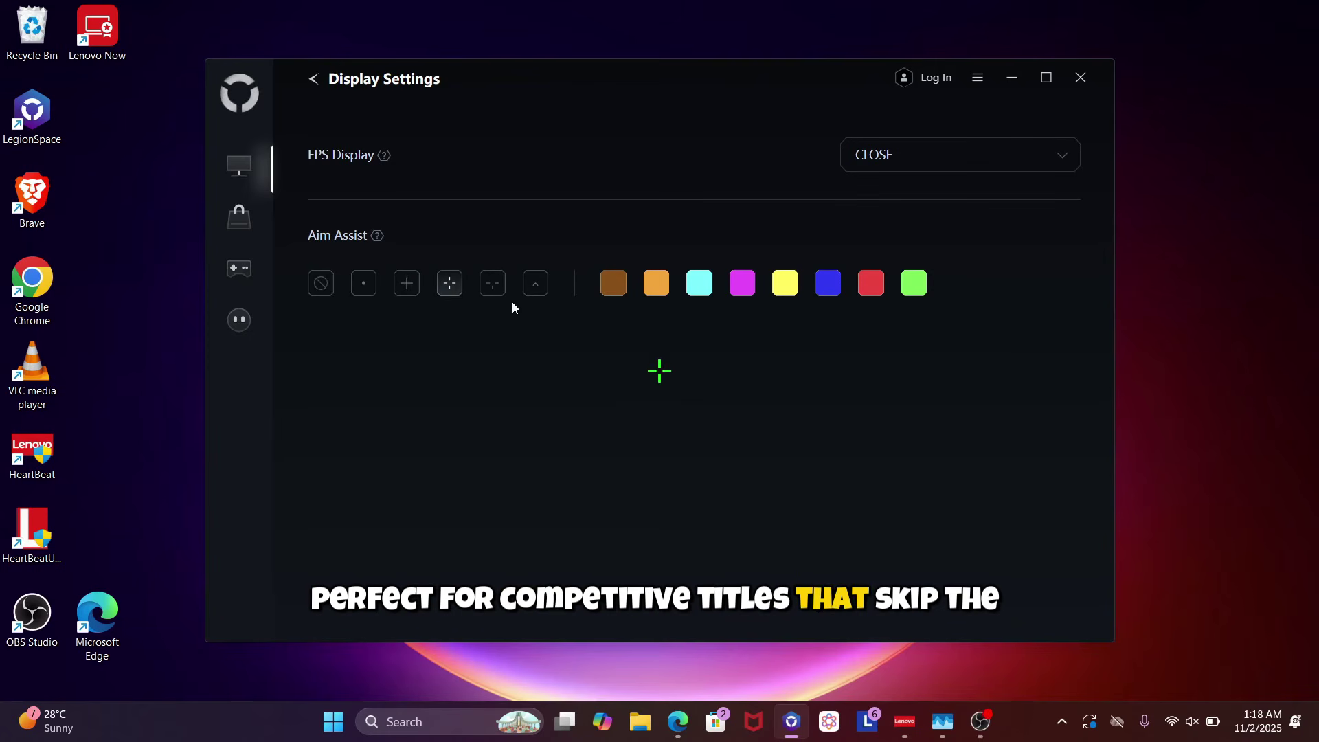
left_click(536, 283)
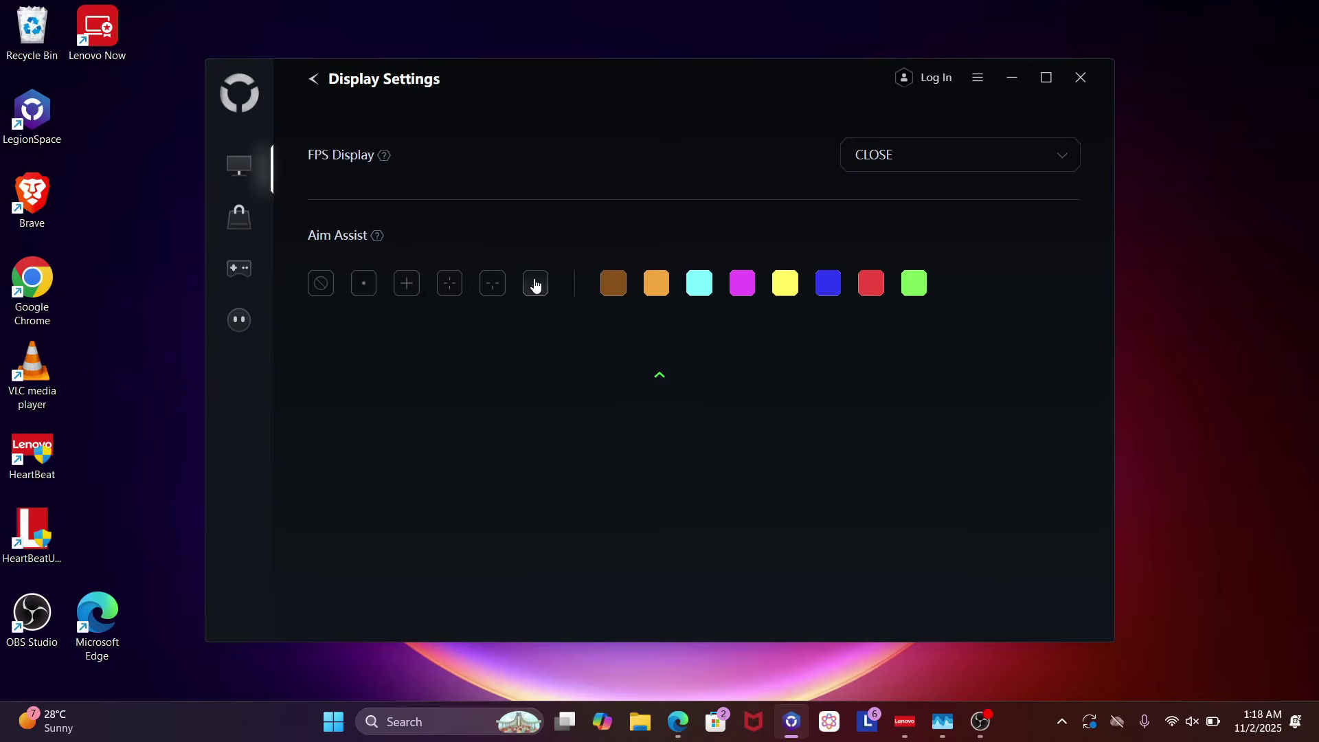
left_click(749, 292)
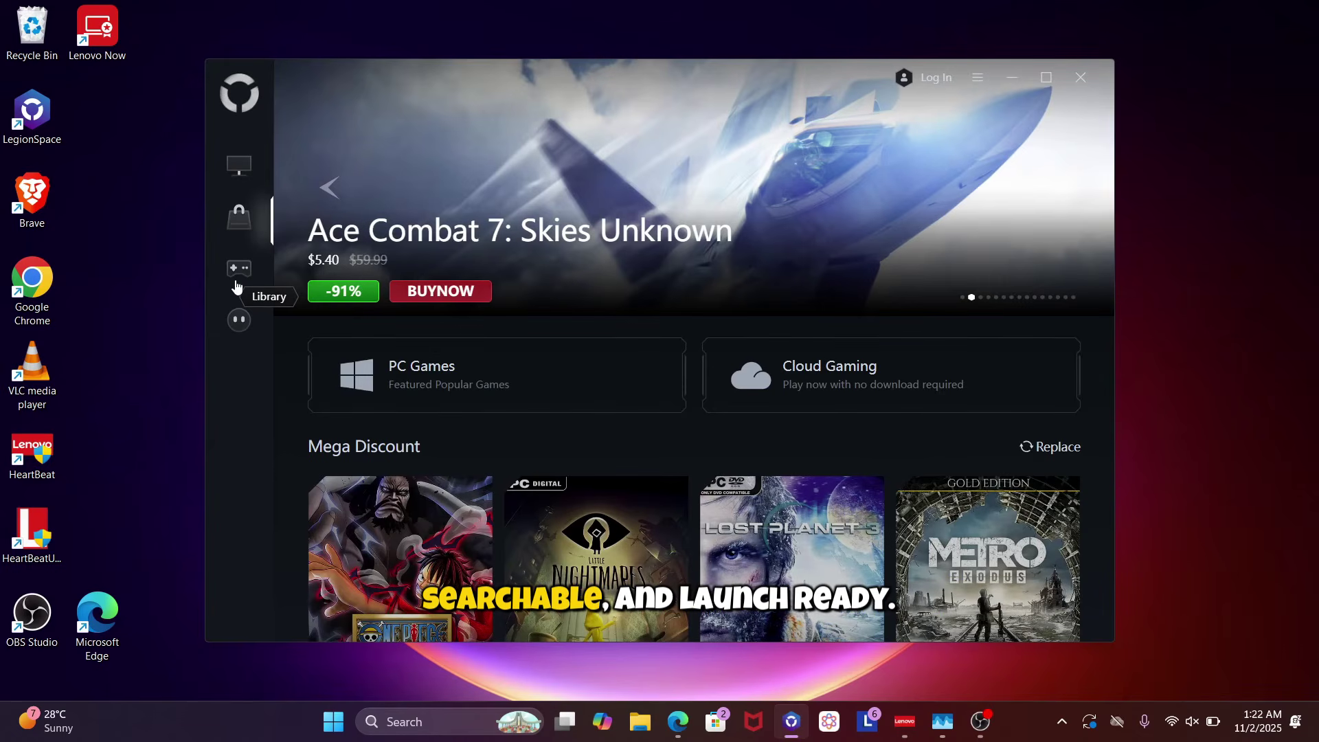
- Open the Gaming Zone and look through the Game Clip Master settings, including auto recording, style, quality and clip duration
left_click(239, 320)
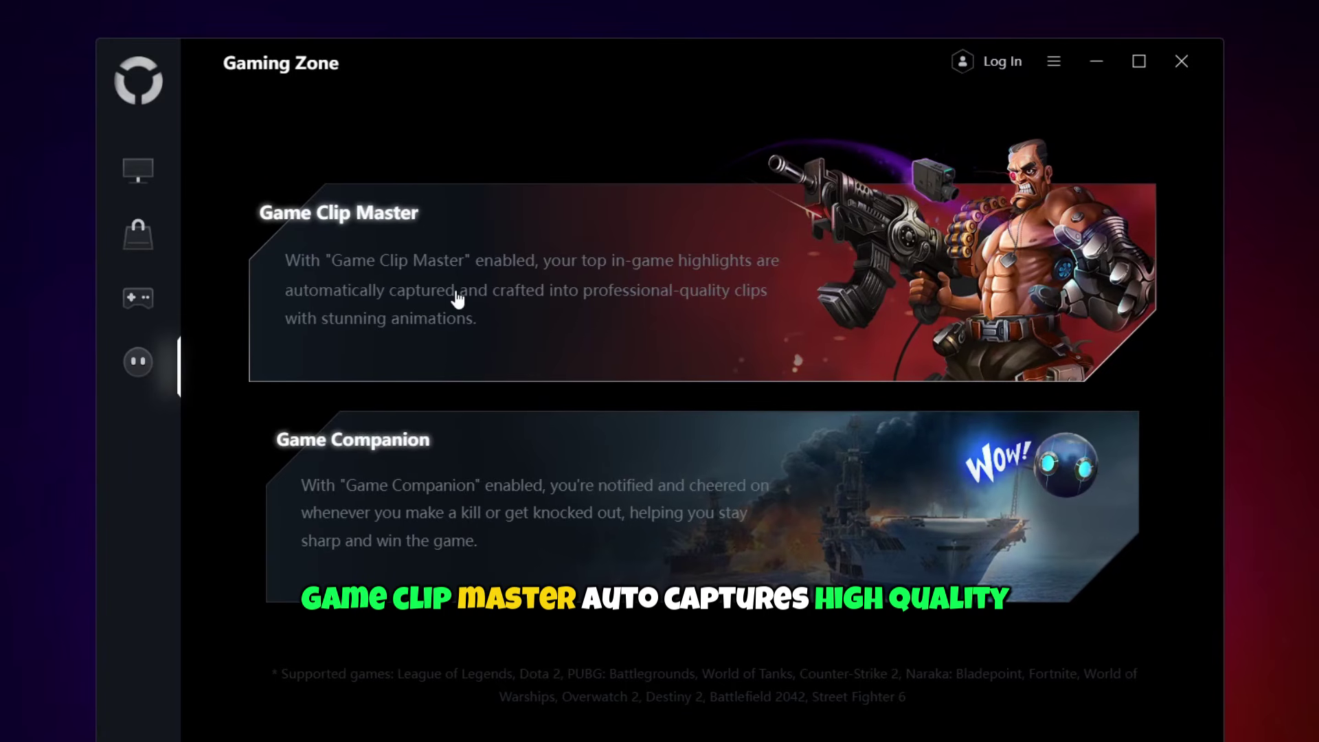
left_click(506, 289)
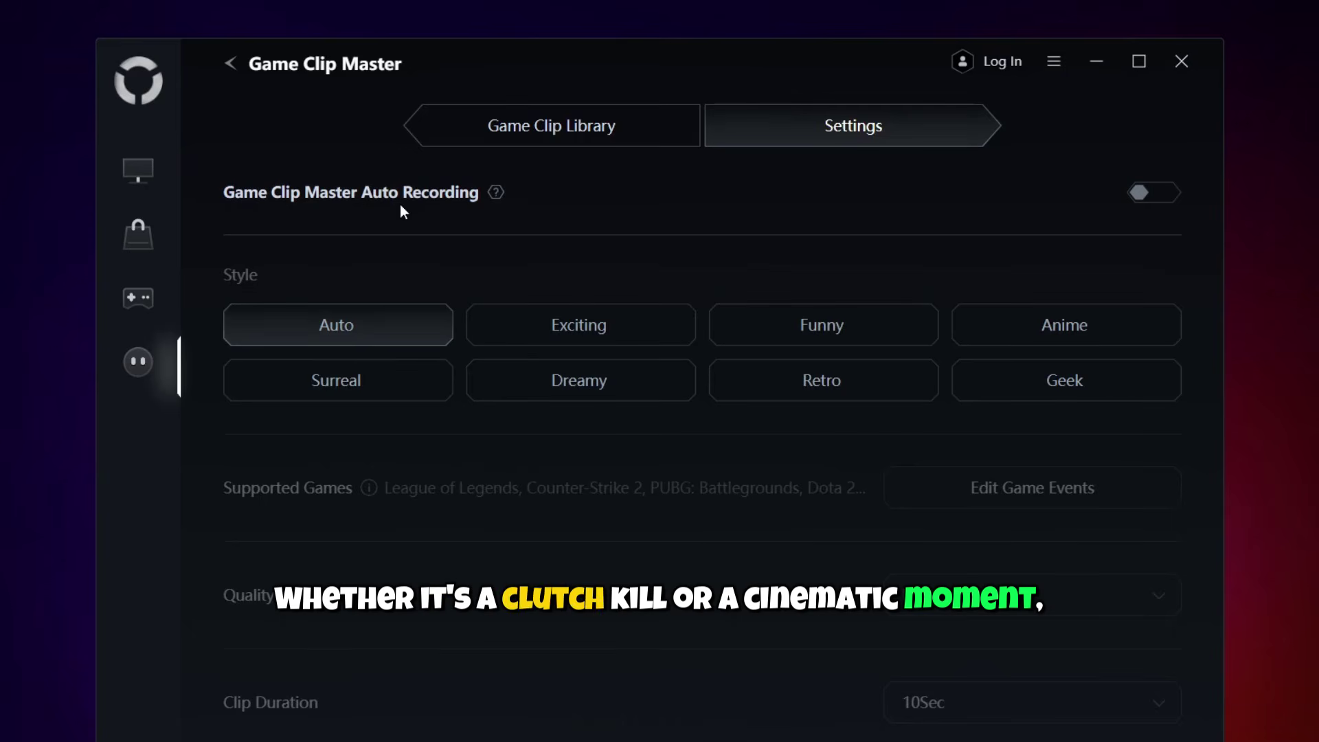
scroll(401, 457, "down", 3)
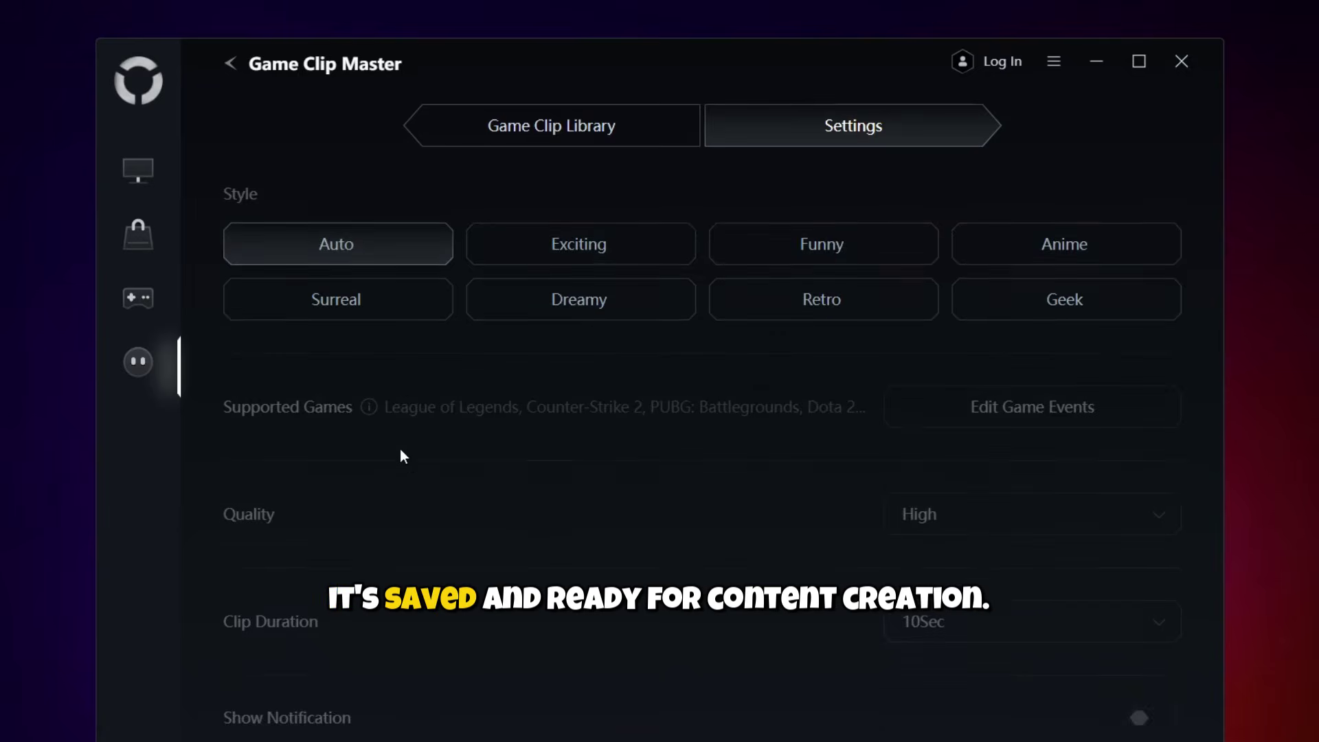
scroll(403, 457, "up", 3)
left_click(138, 362)
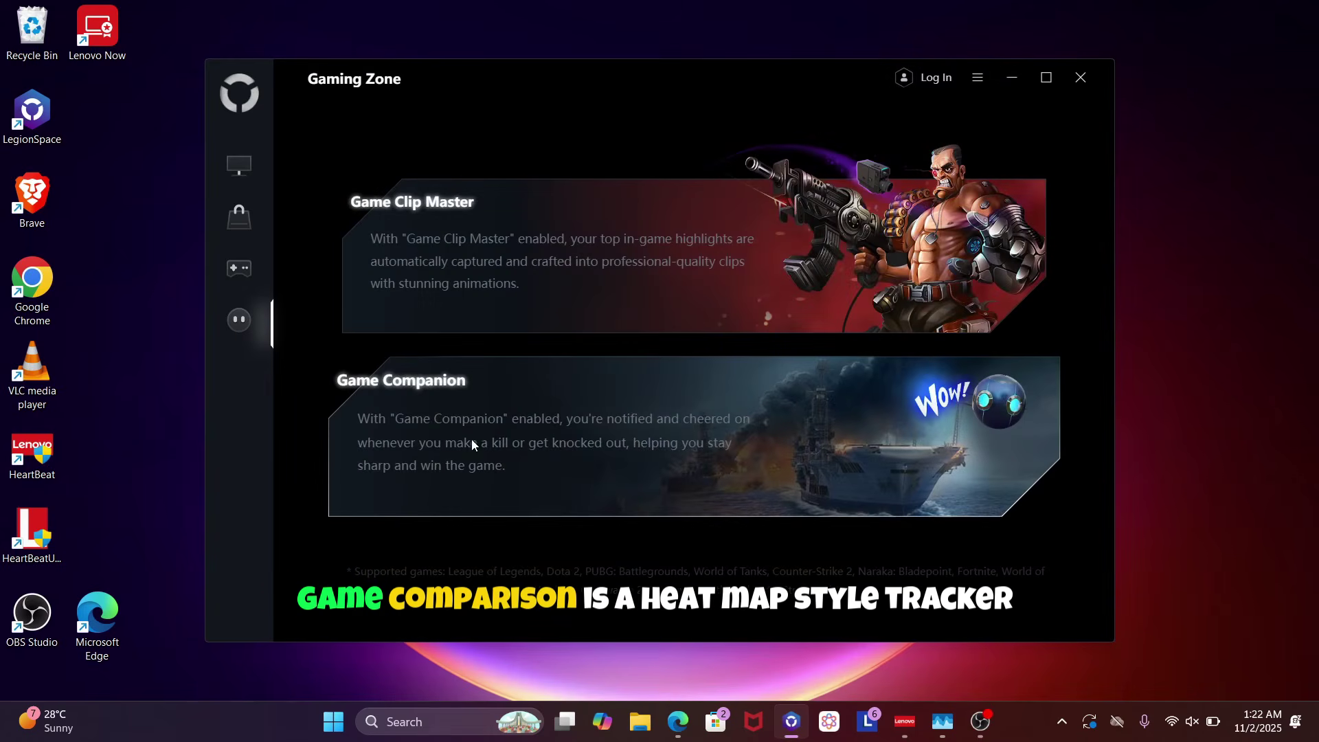
- Open Game Companion, enable it, and look through its language, voice prompt, volume, text notification and display location settings
left_click(471, 441)
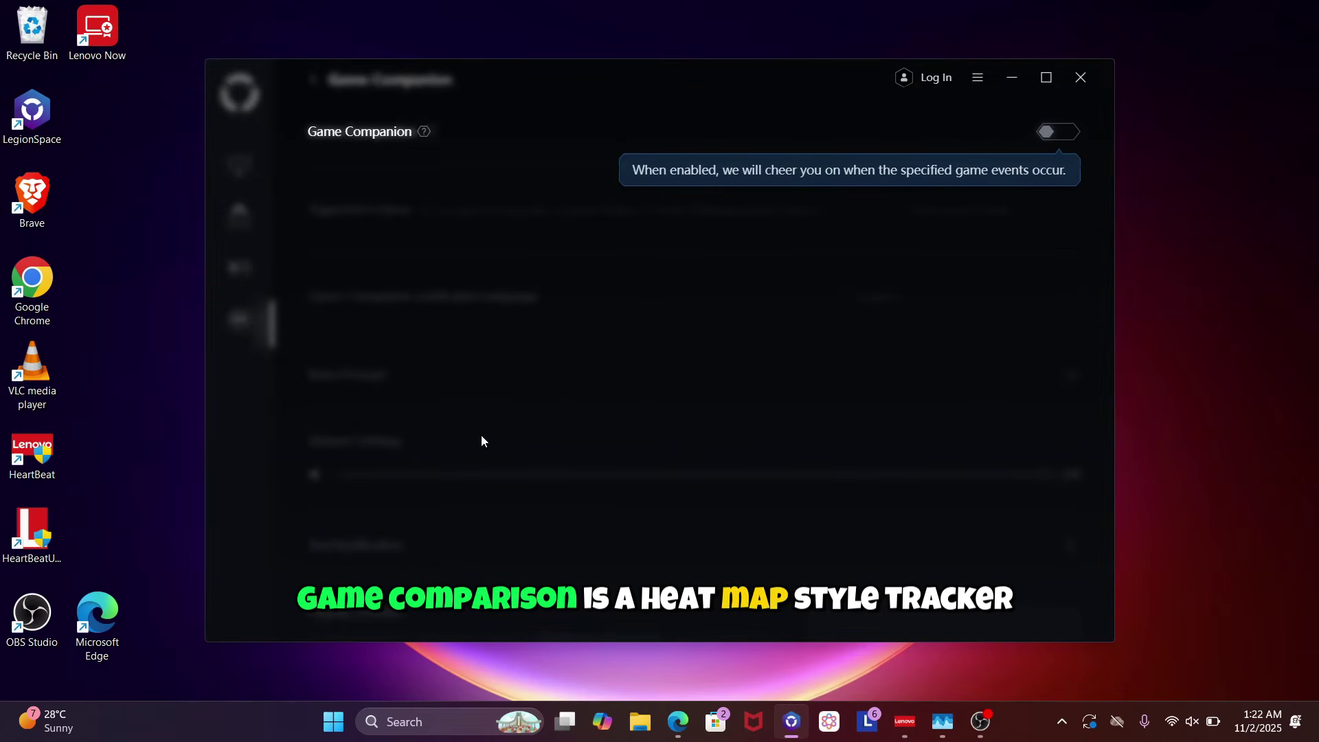
left_click(1050, 138)
left_click(1048, 141)
left_click(1049, 144)
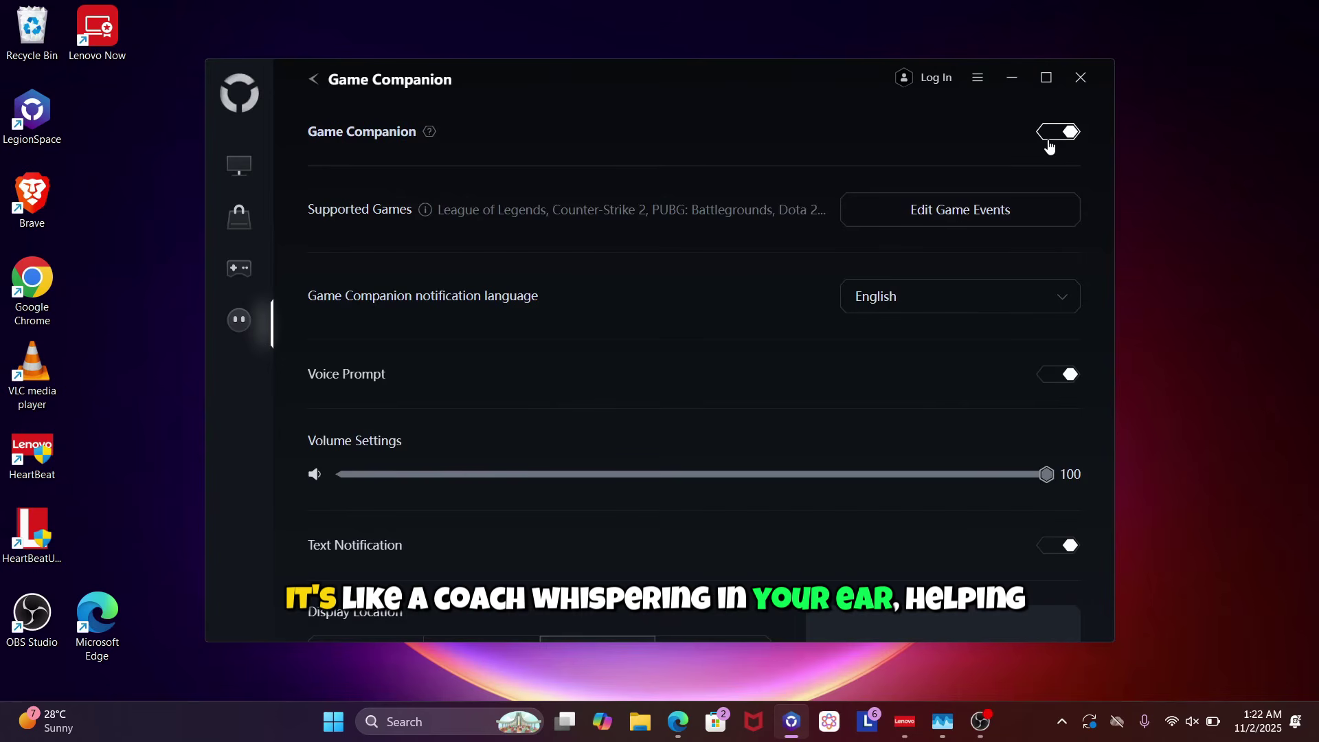
scroll(808, 343, "down", 2)
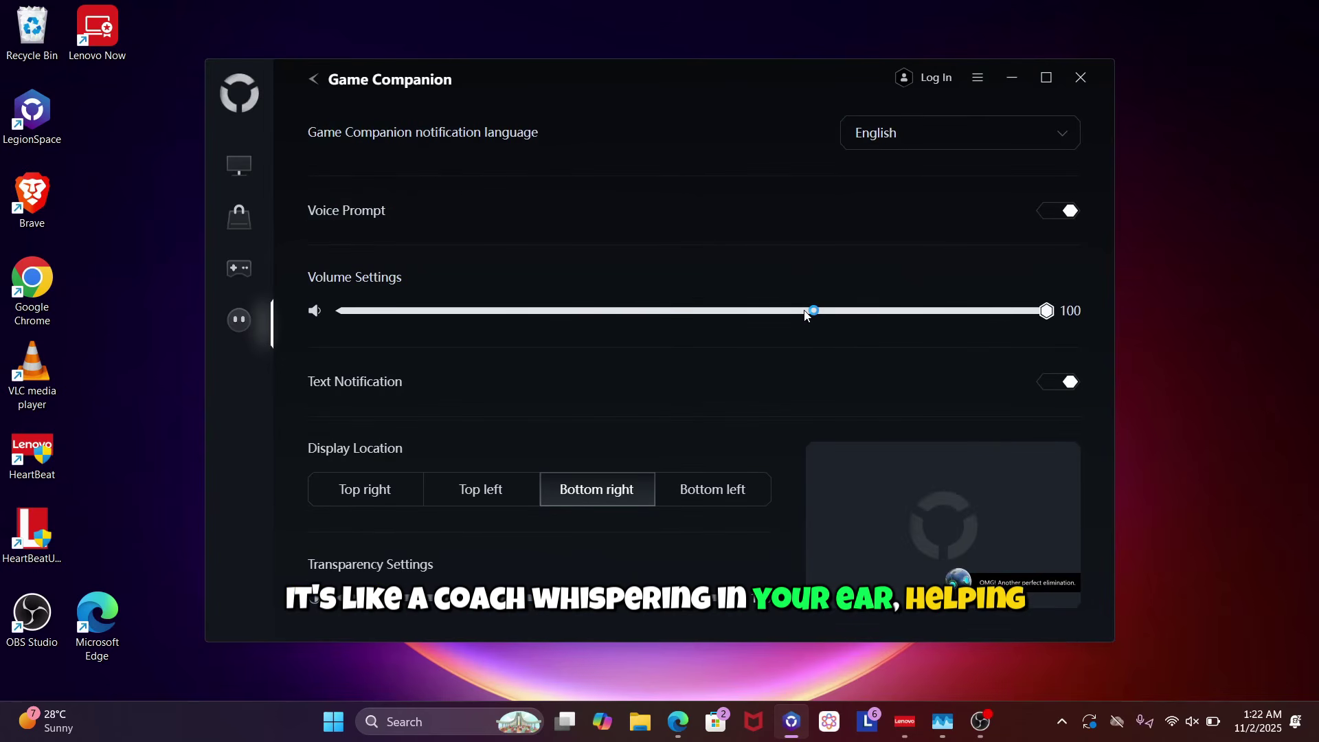
scroll(805, 310, "up", 2)
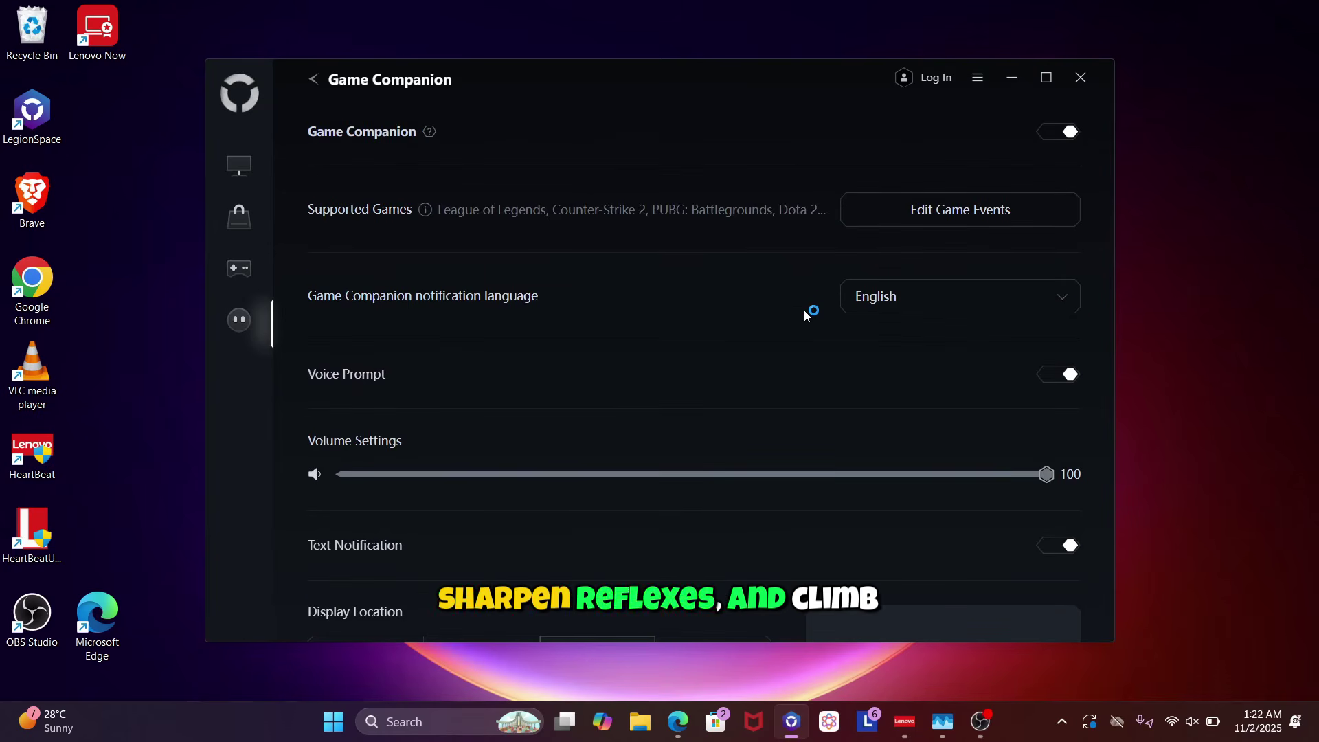
scroll(806, 314, "down", 2)
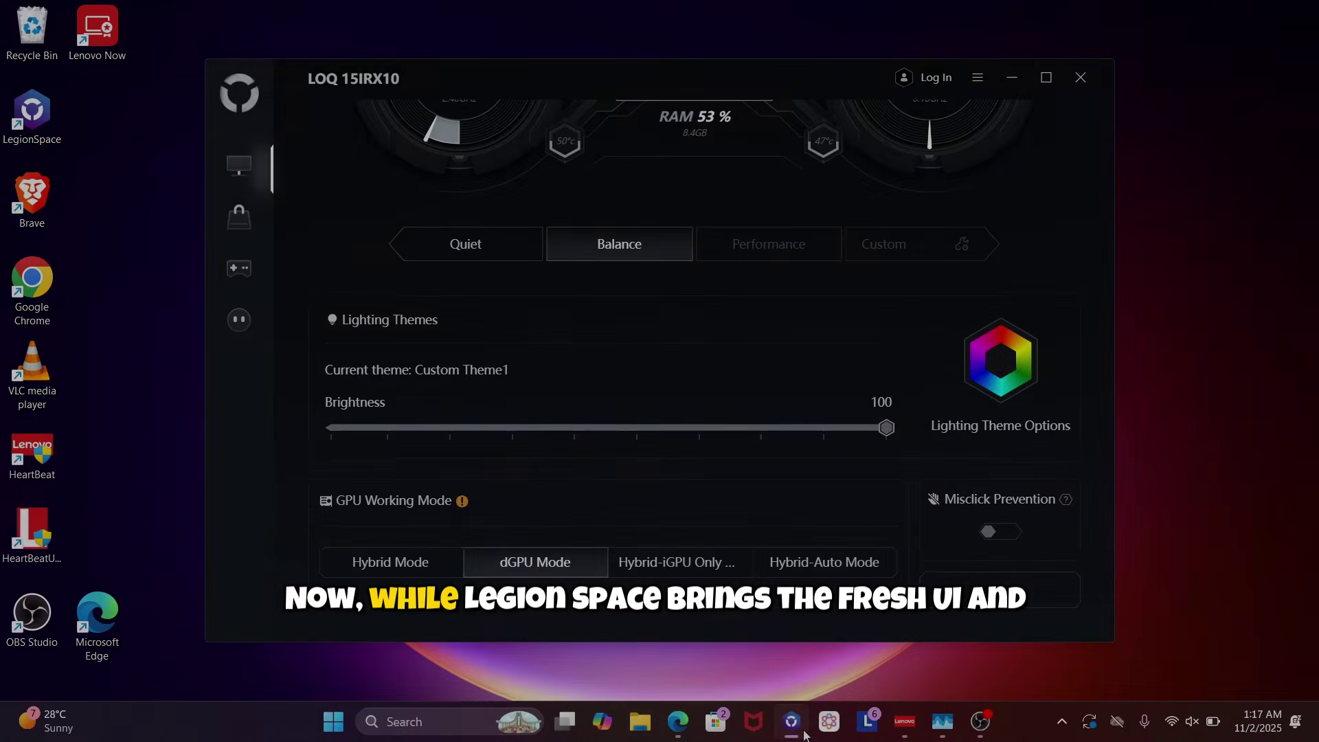
- Switch to Lenovo Vantage and examine the Power device settings, covering battery health, charging options, Flip to start and Always on USB
scroll(768, 234, "up", 3)
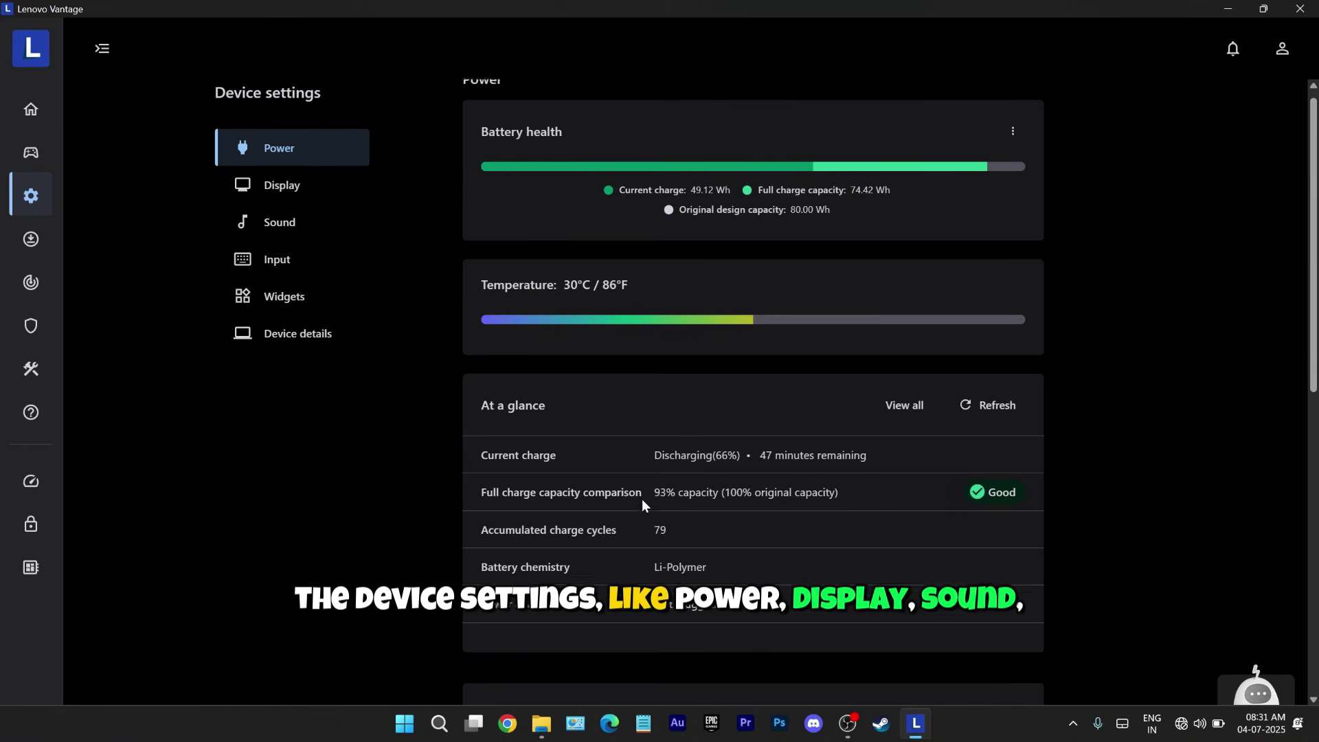
scroll(642, 504, "down", 2)
scroll(642, 504, "down", 3)
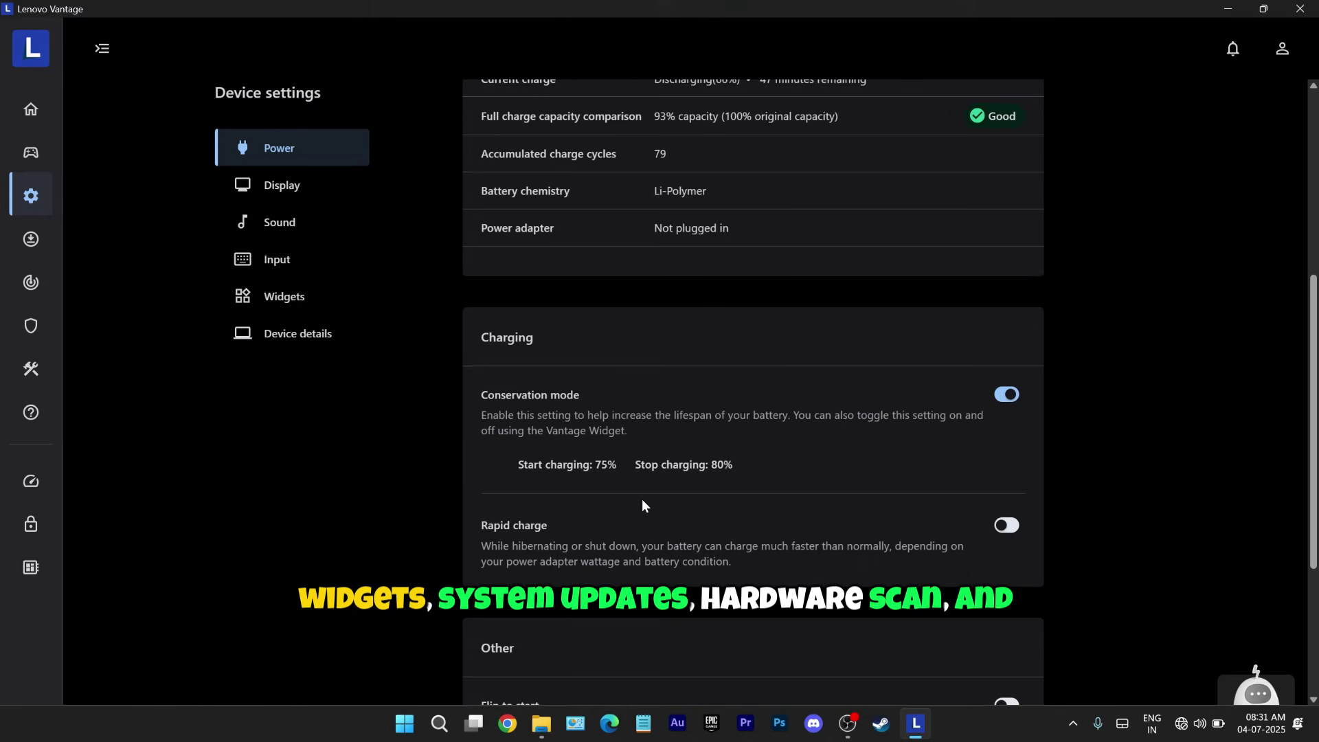
scroll(642, 499, "down", 3)
scroll(642, 500, "down", 1)
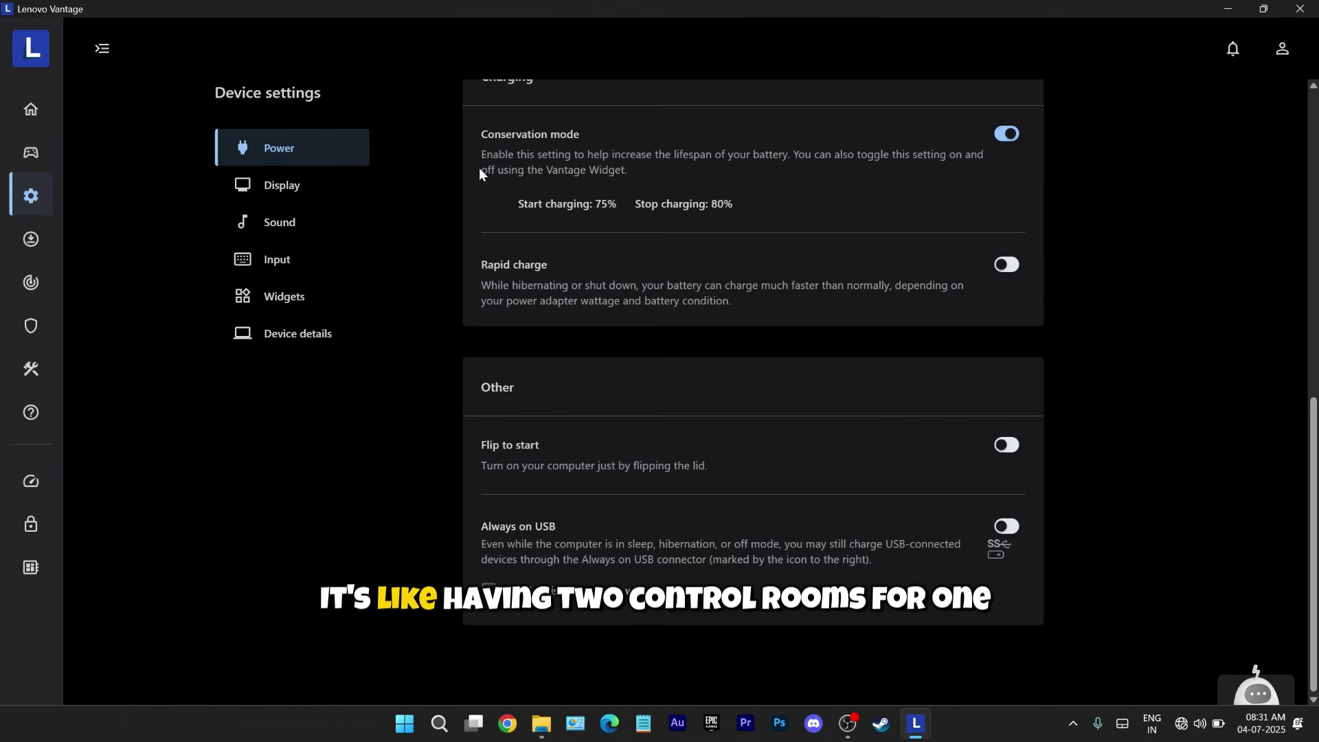
scroll(613, 465, "up", 7)
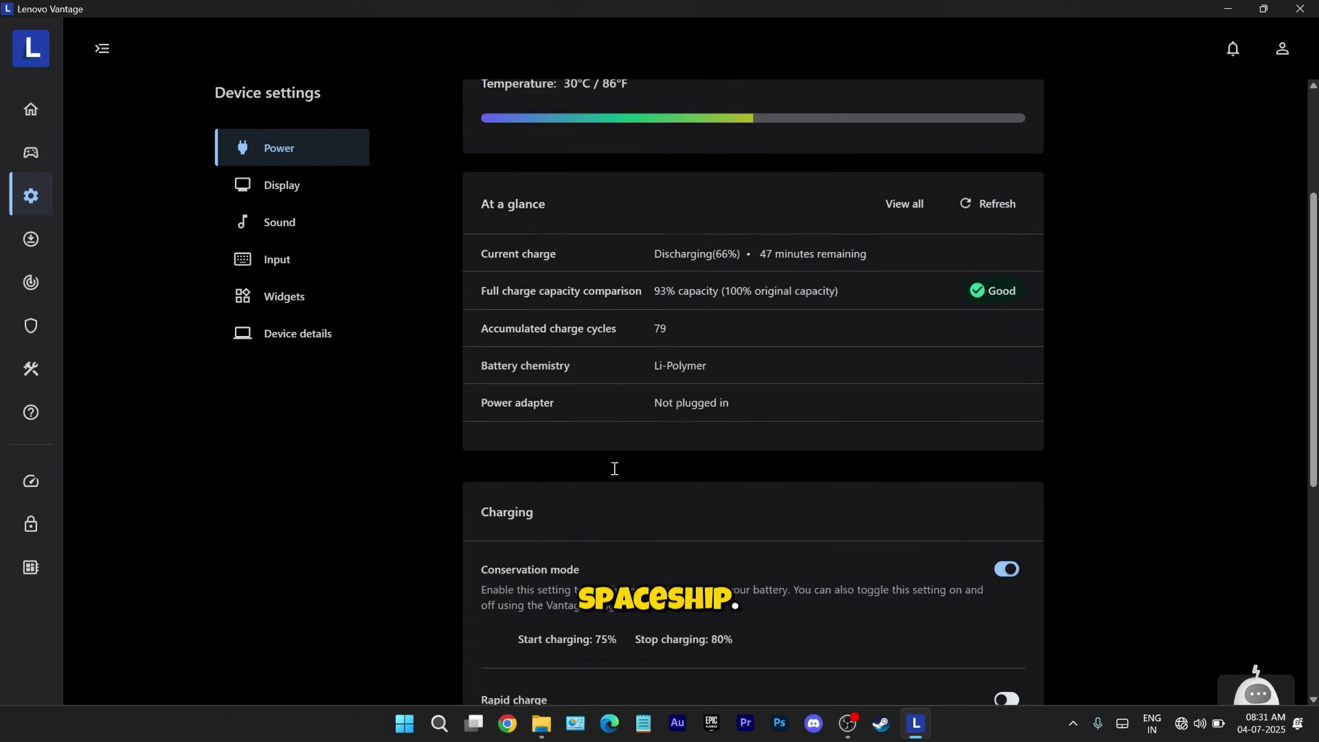
scroll(613, 472, "down", 7)
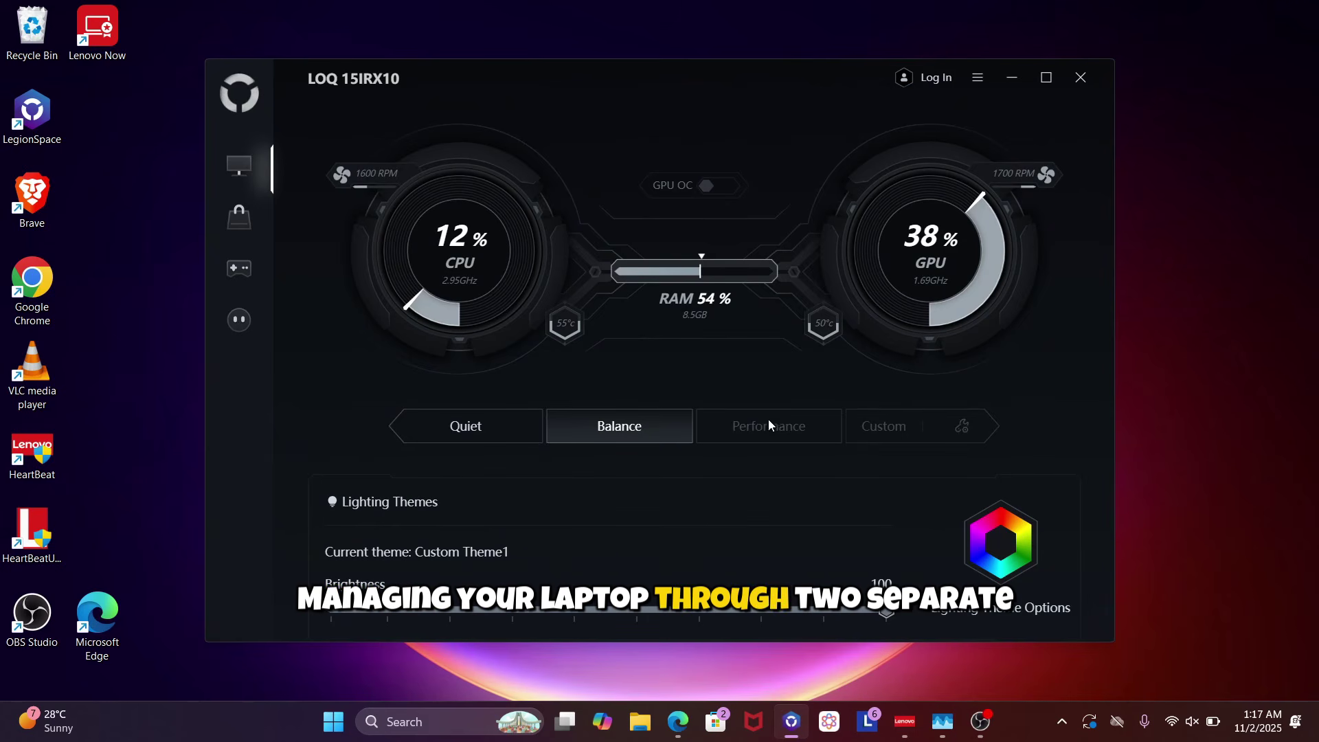
- Return to LegionSpace and alternate the performance mode between Quiet and Balance twice, ending on Balance
left_click(480, 433)
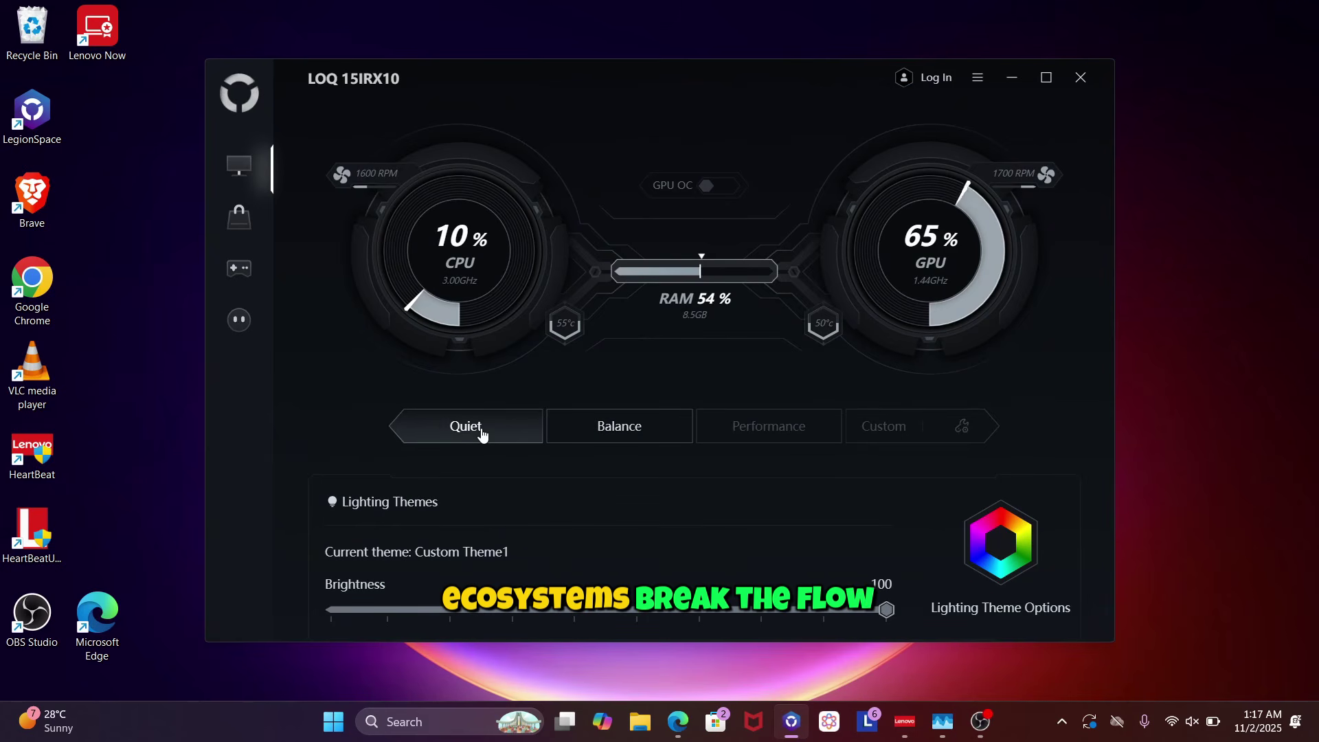
left_click(684, 431)
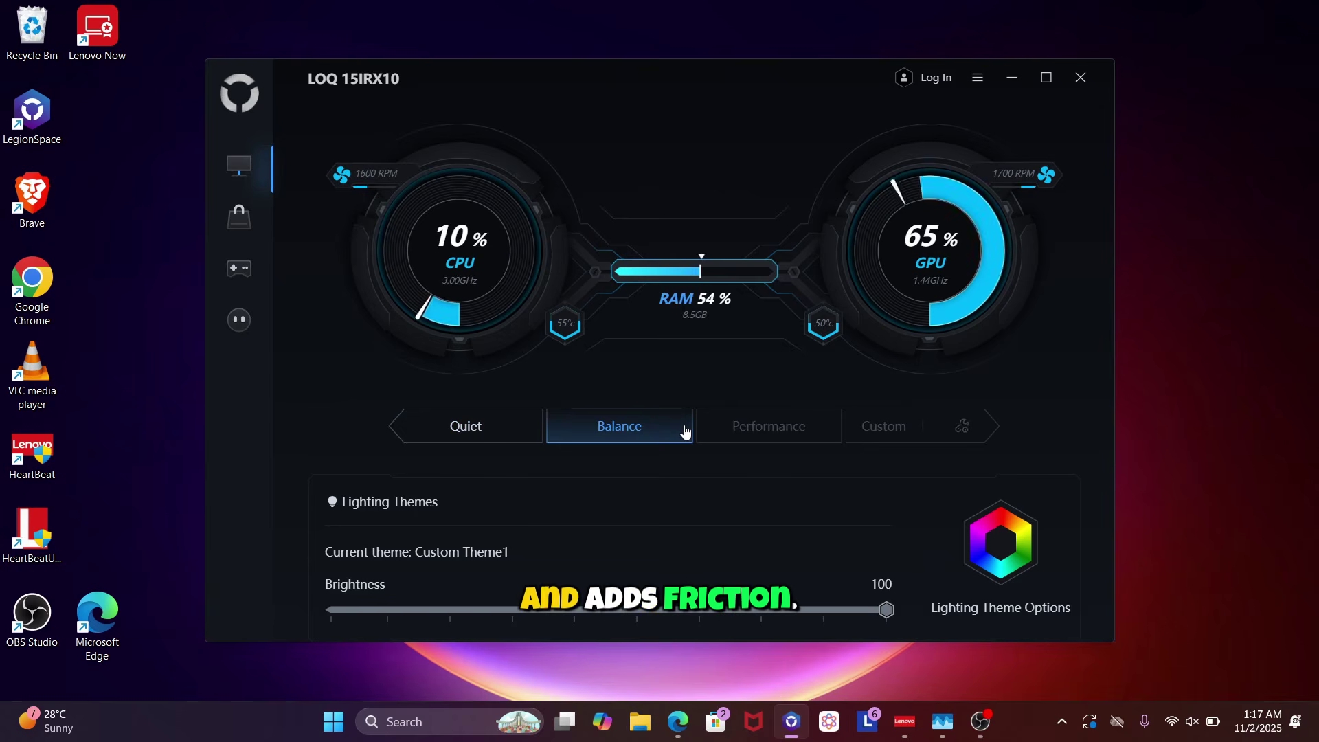
left_click(519, 439)
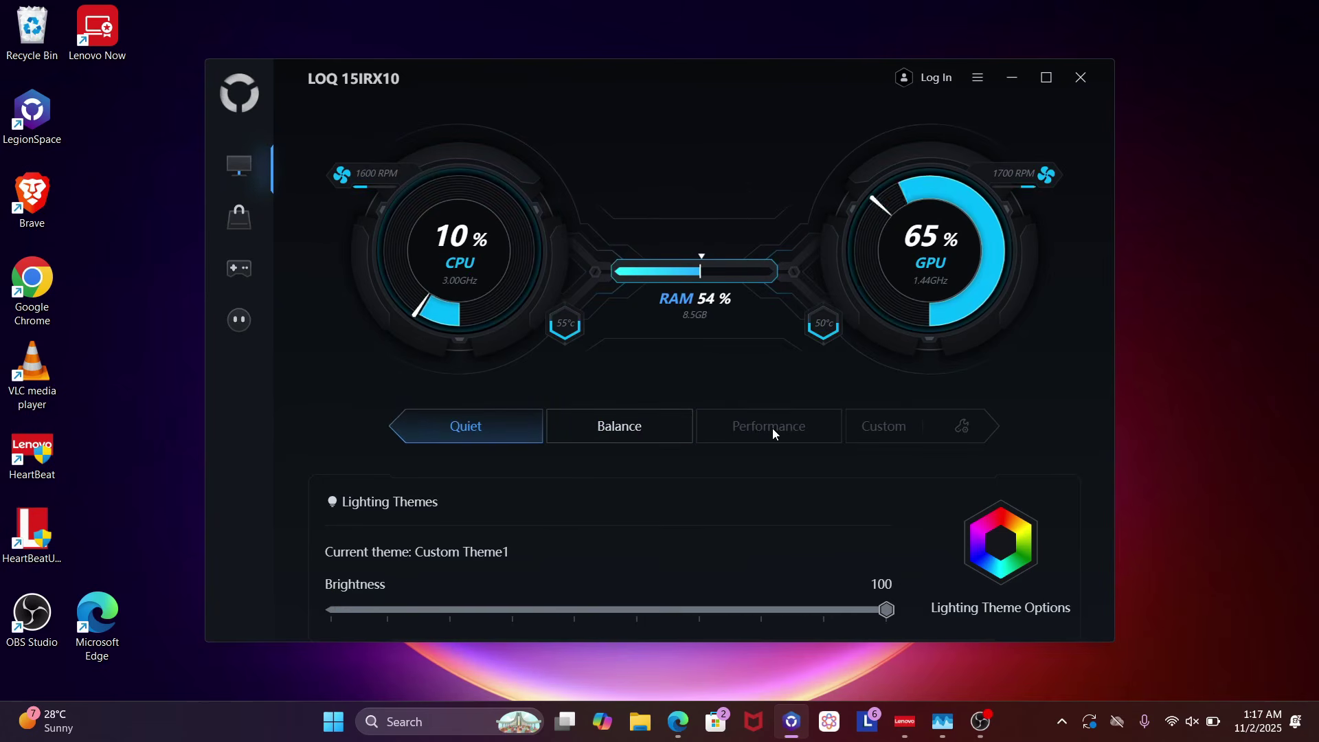
left_click(650, 431)
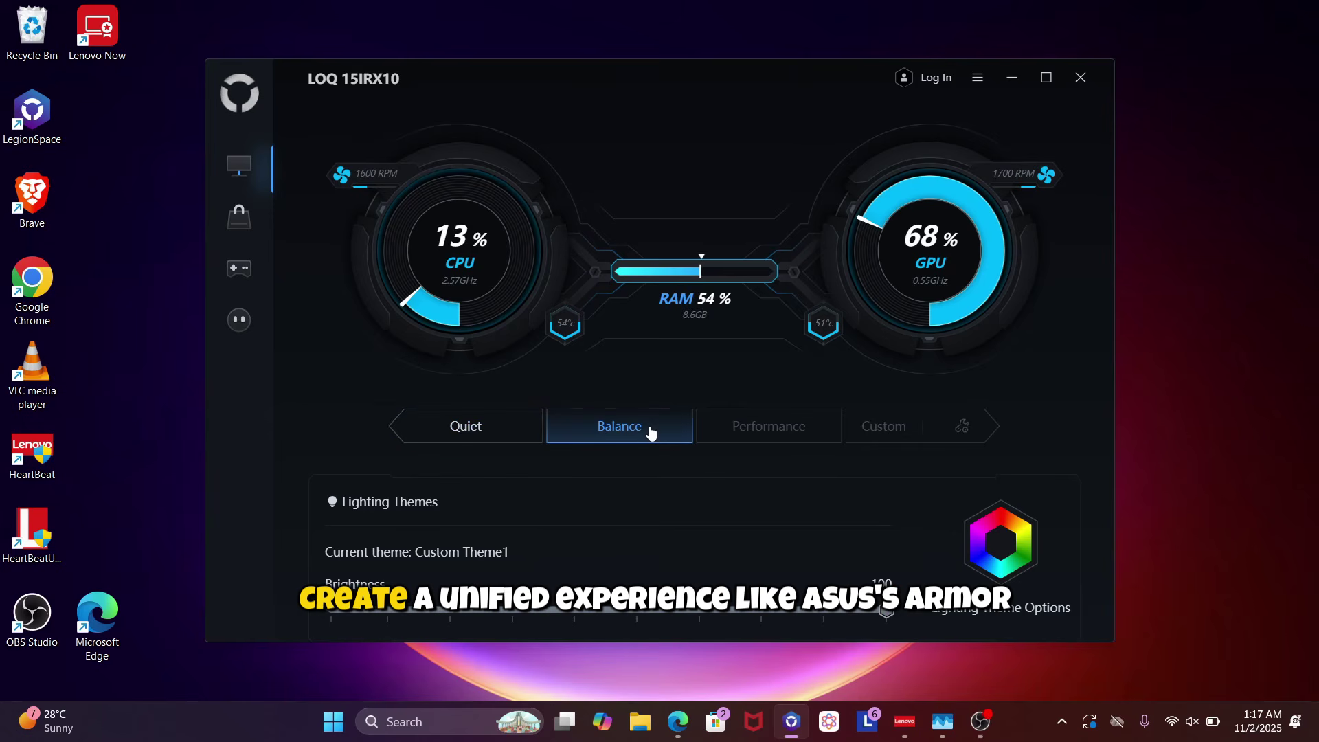
- Vary the lighting brightness and return it to 100, and switch the GPU working mode to Hybrid Mode and back to dGPU Mode
scroll(650, 430, "down", 3)
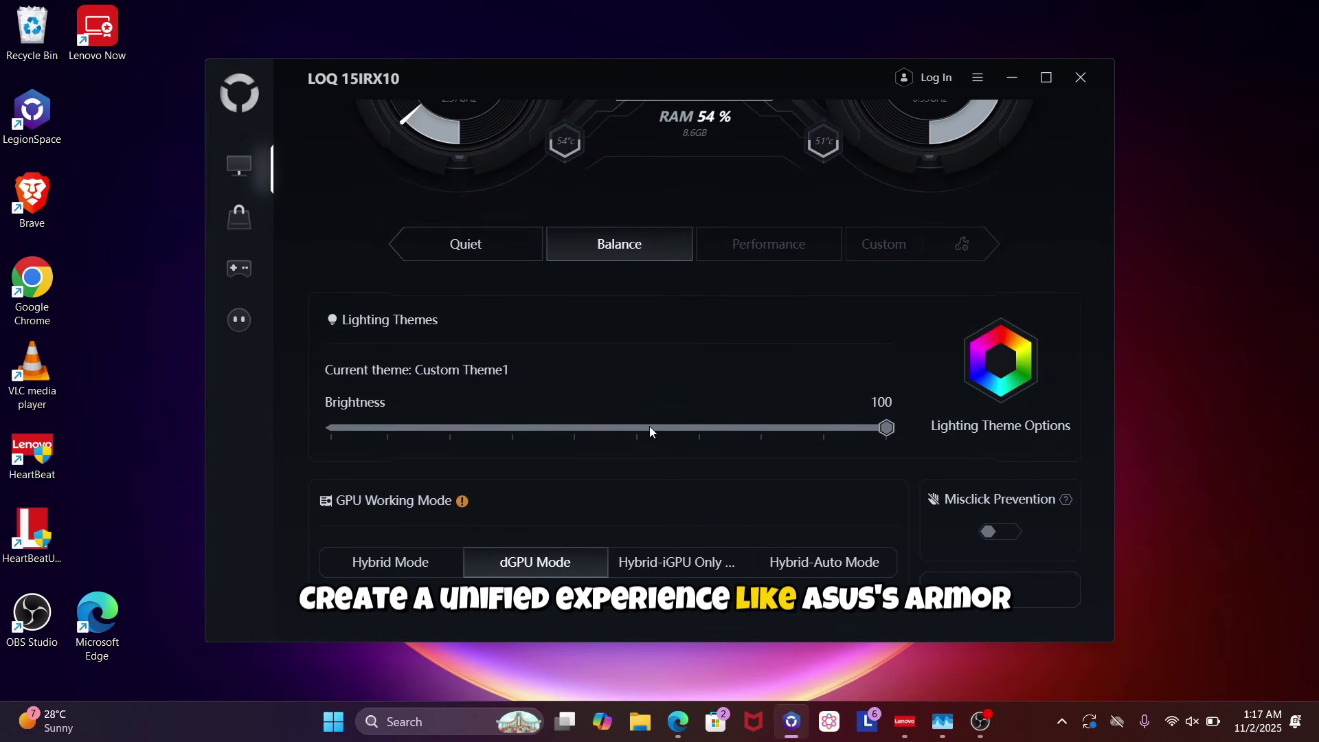
left_click_drag(649, 429, 887, 428)
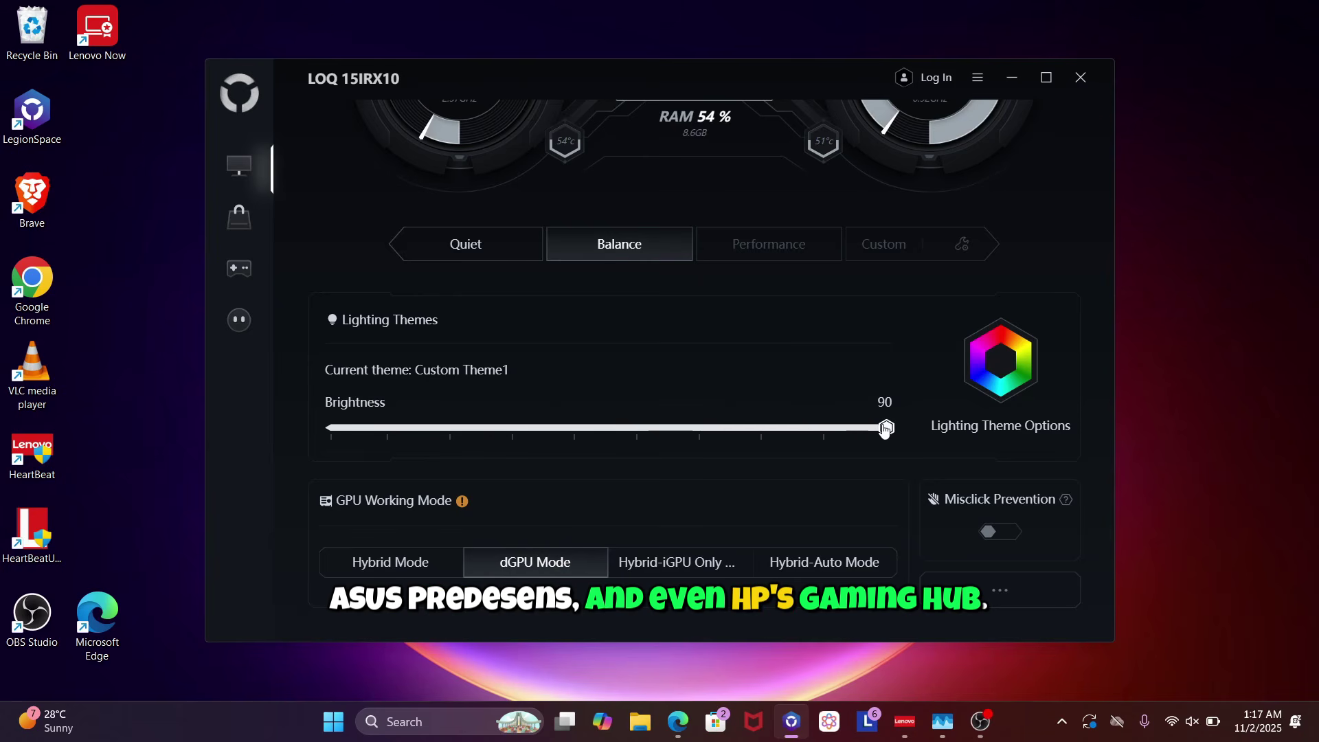
left_click(429, 566)
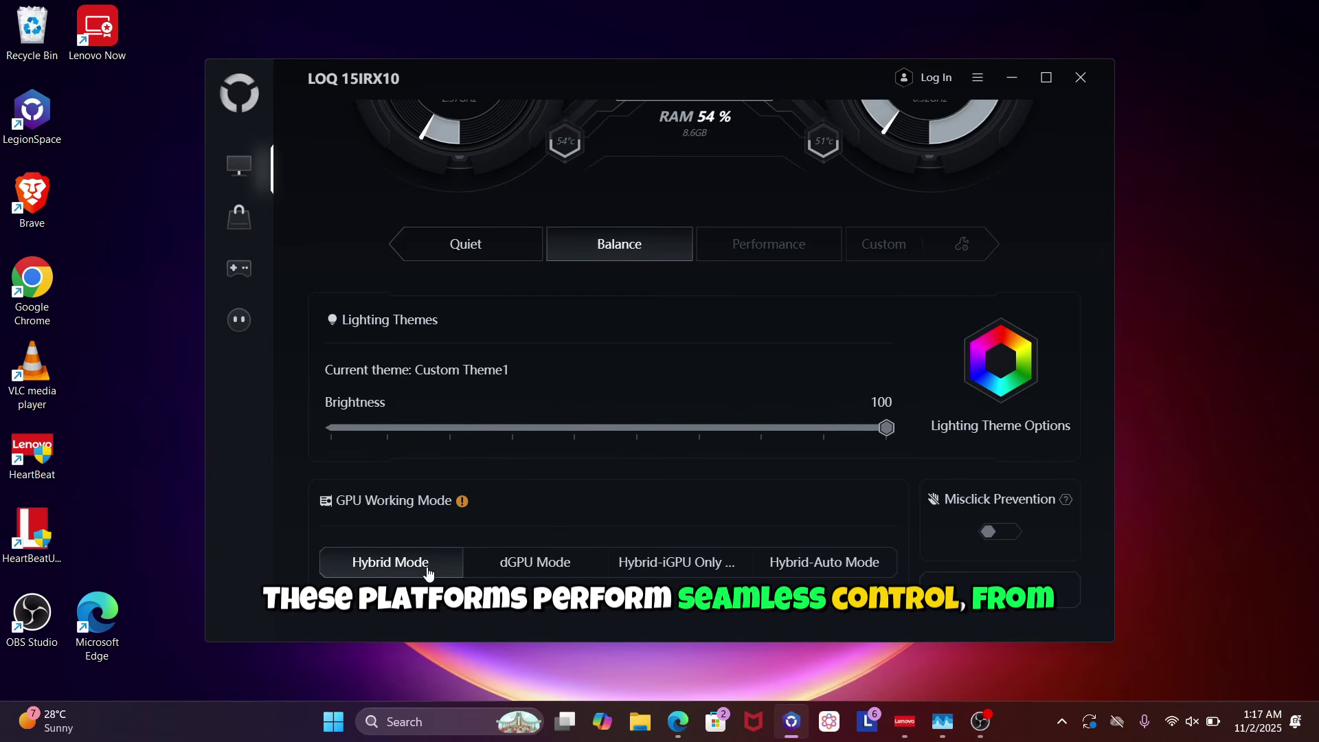
left_click(522, 569)
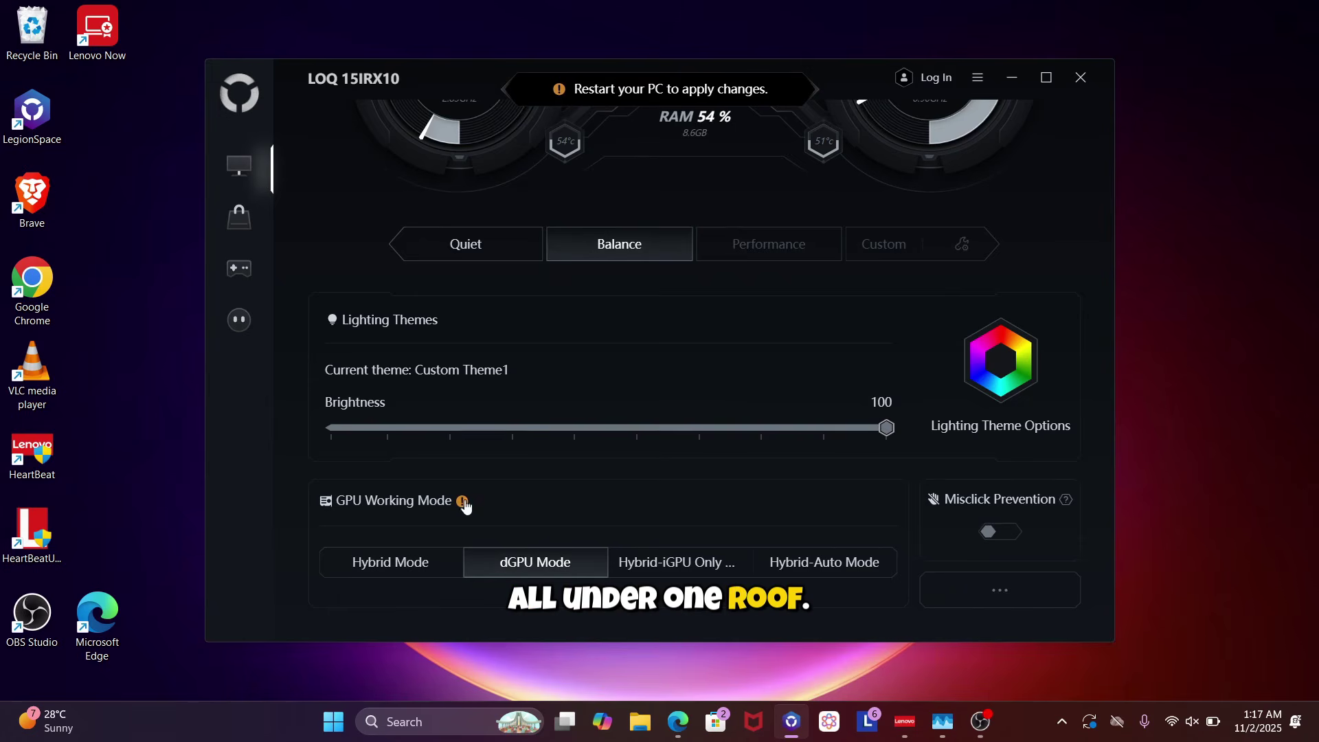